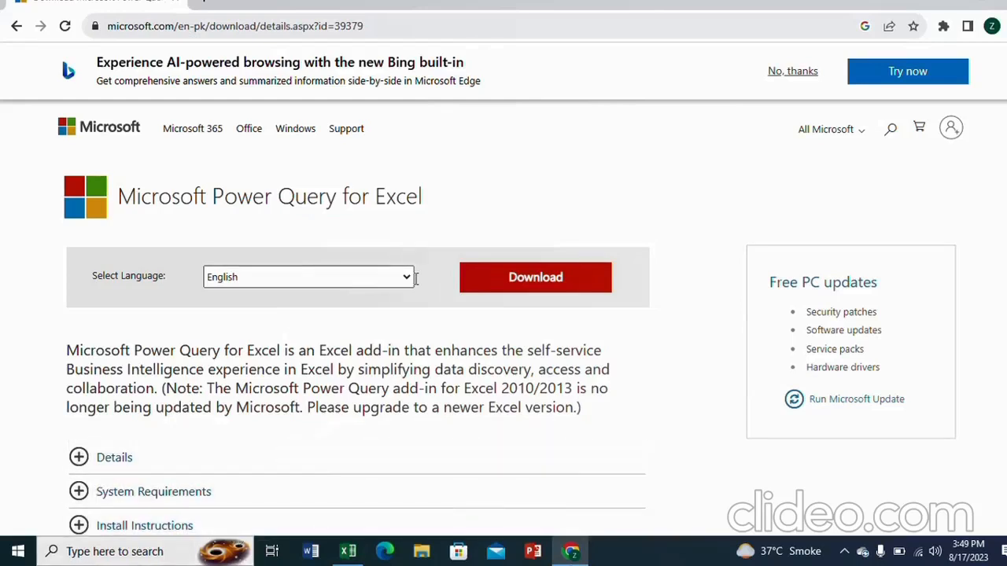
Open the list of downloadable files for Microsoft Power Query for Excel
left_click(531, 285)
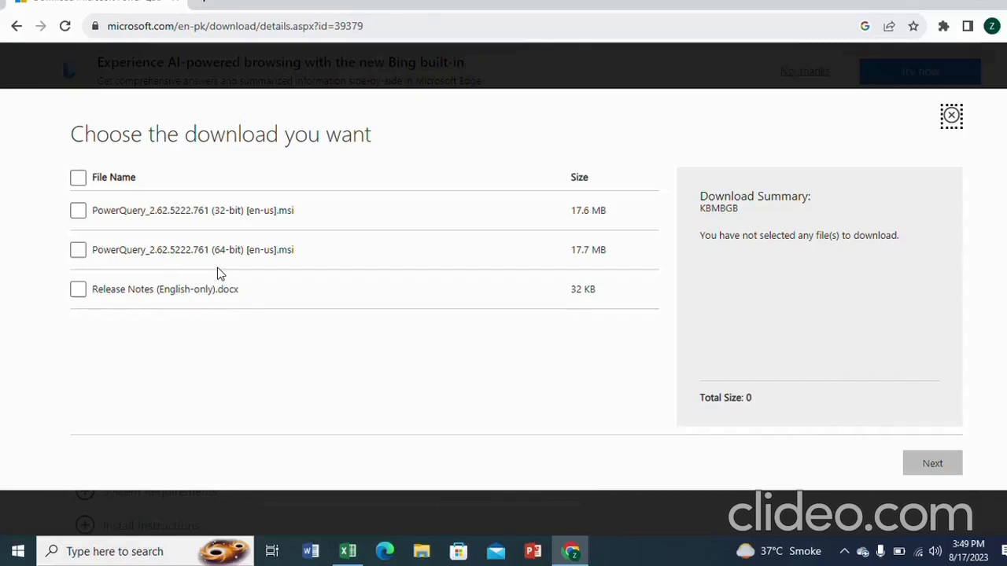
Switch to Excel and open the COM Add-ins manager from the add-in options
left_click(348, 553)
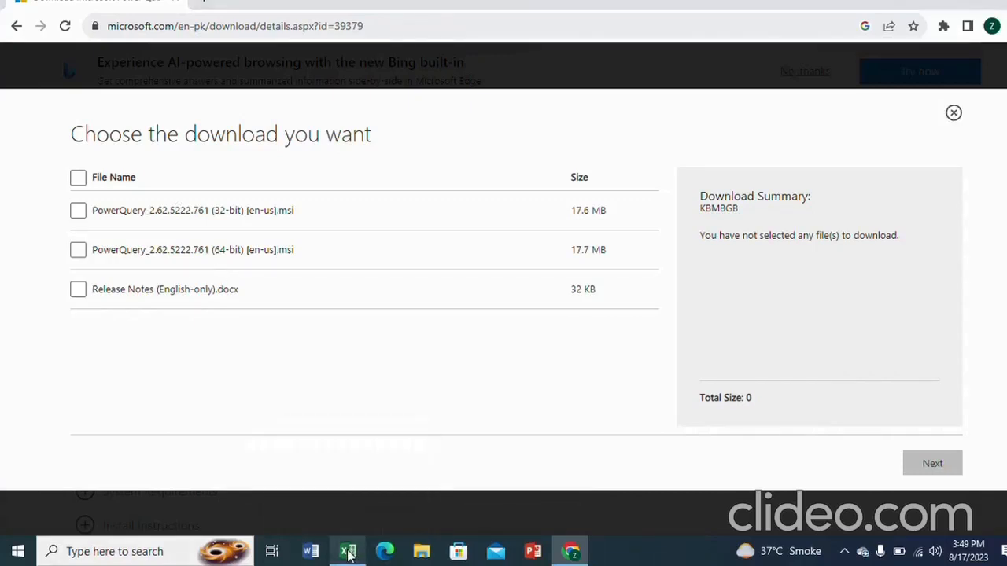
left_click(30, 14)
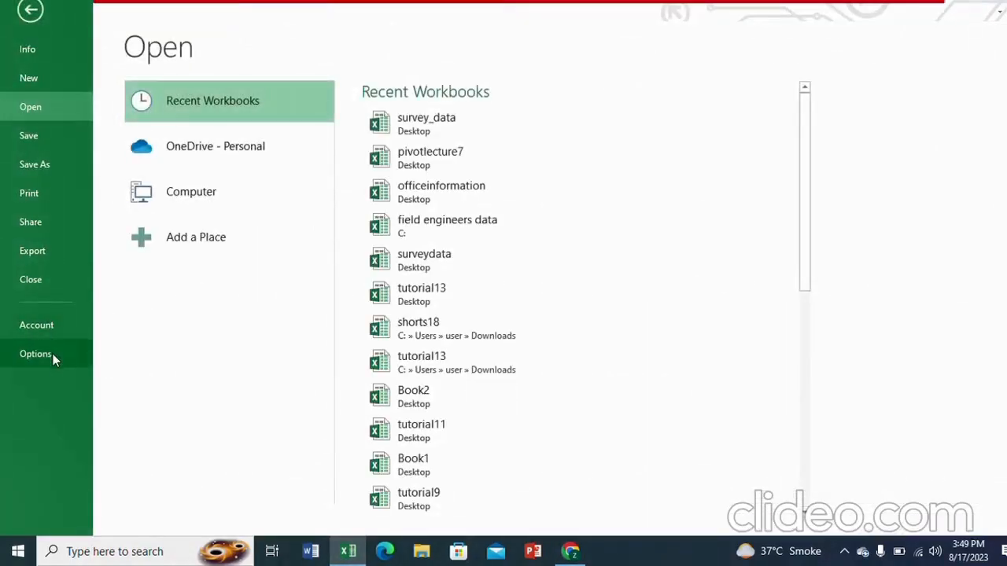
left_click(53, 354)
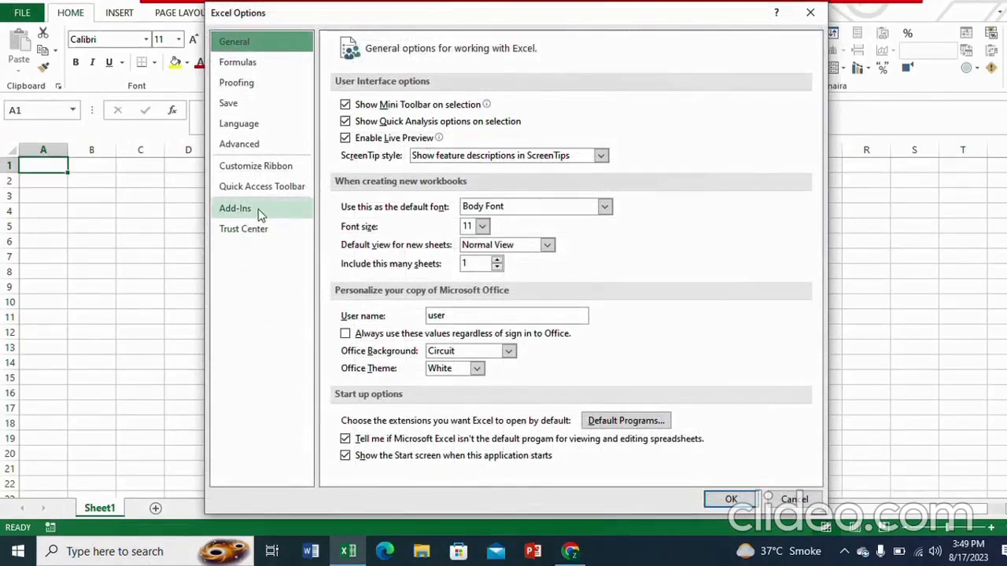
left_click(261, 212)
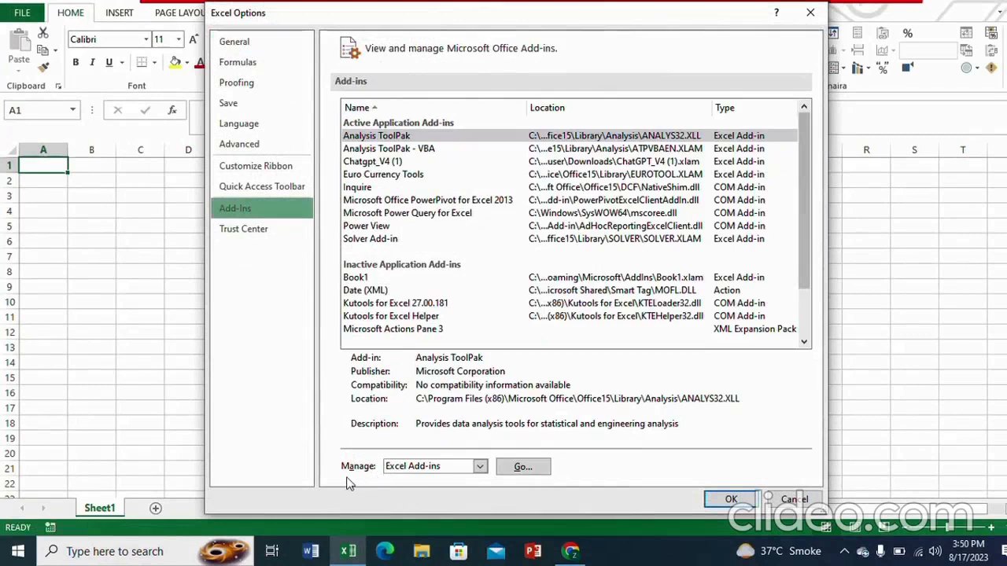
left_click(480, 466)
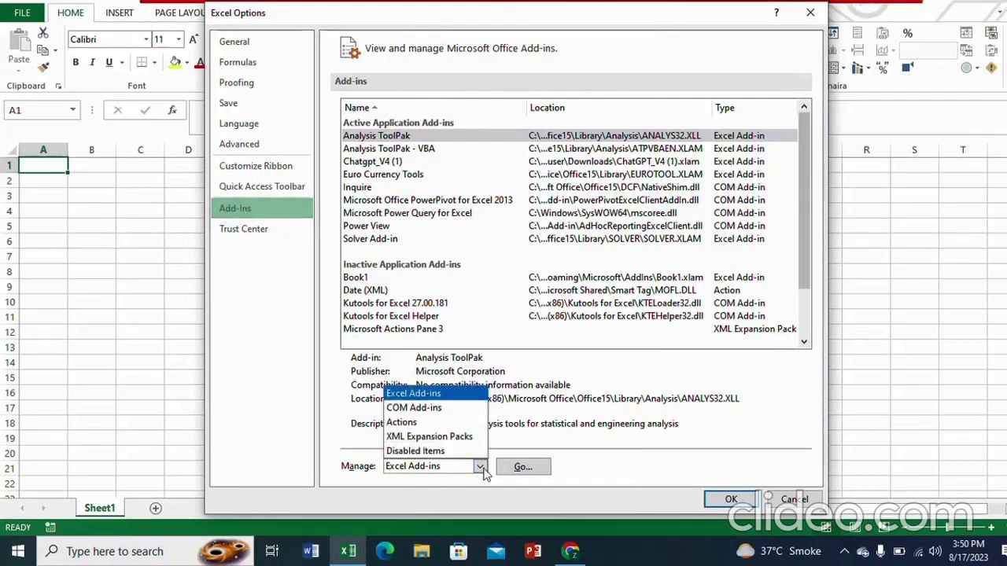
left_click(437, 407)
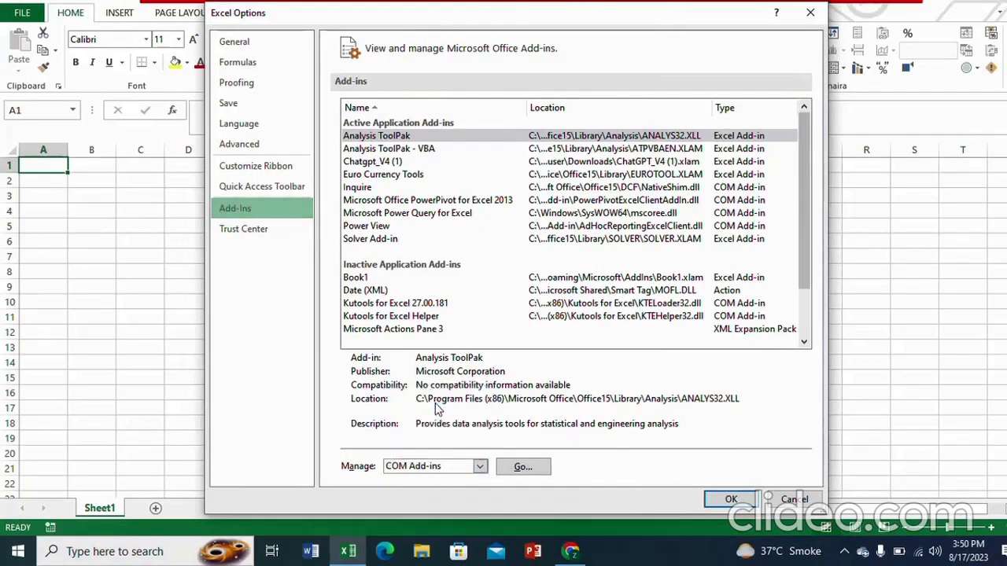
left_click(523, 467)
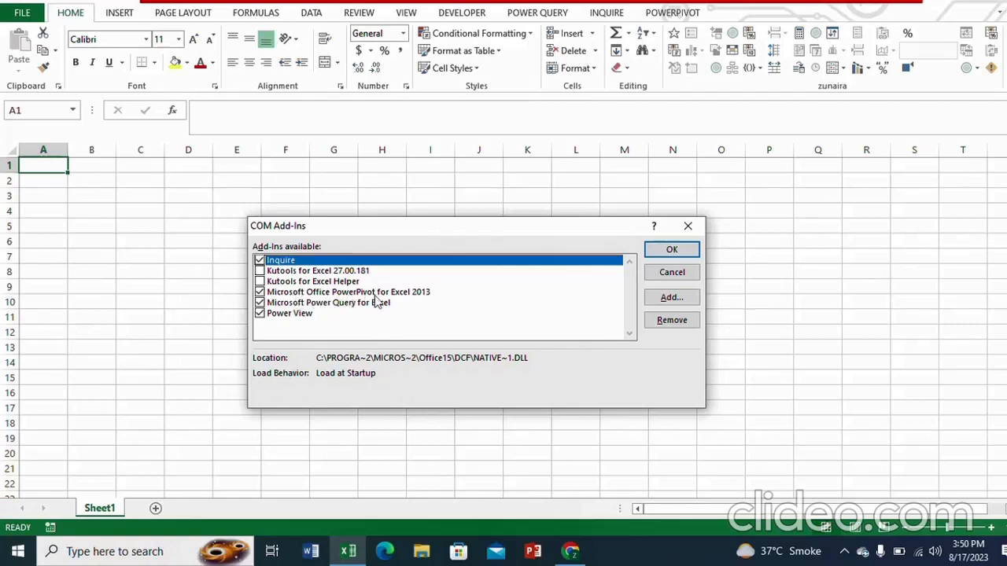
Make sure Microsoft Power Query for Excel is enabled among the COM add-ins and confirm the list without adding another add-in file
left_click(259, 303)
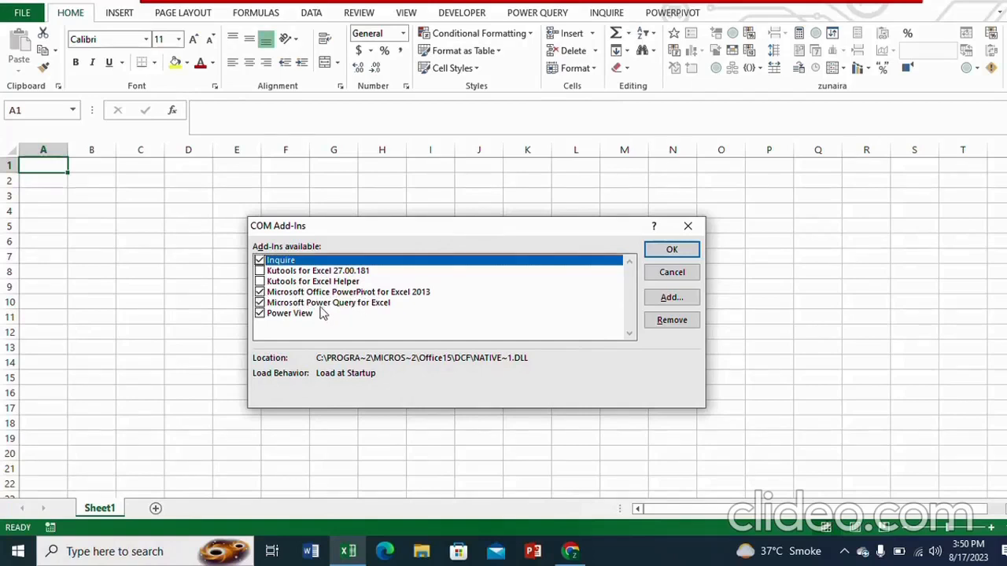
left_click(662, 303)
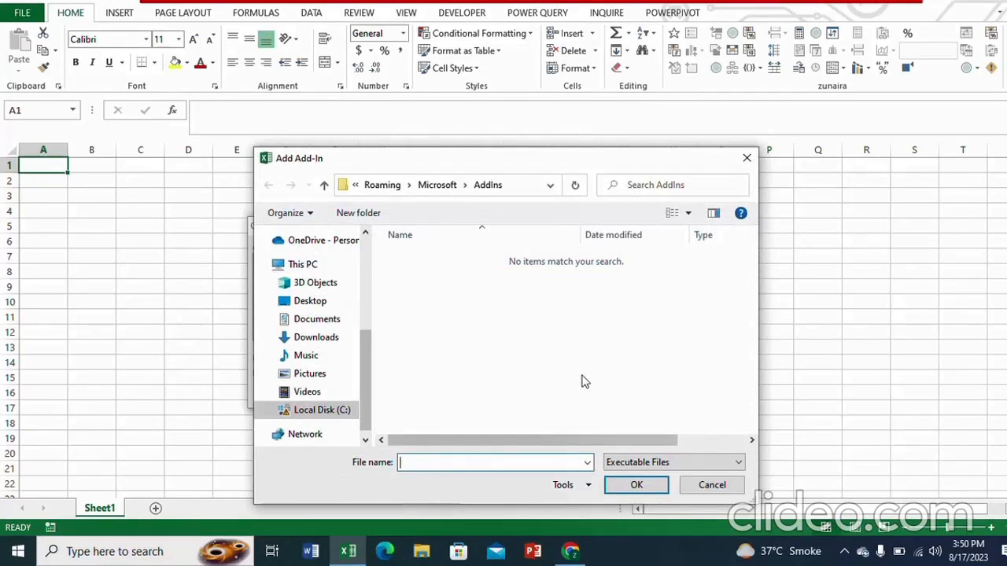
left_click(747, 158)
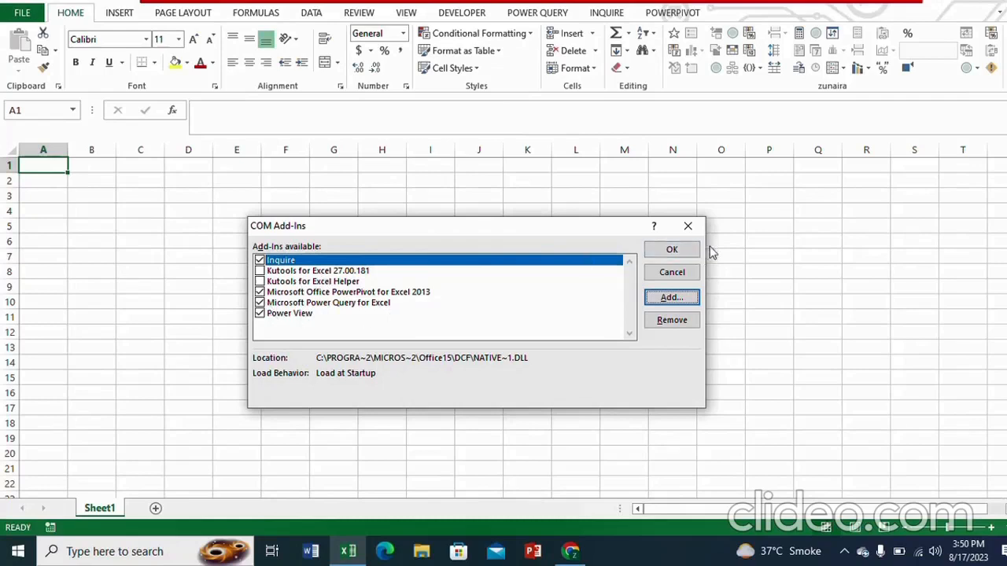
left_click(675, 249)
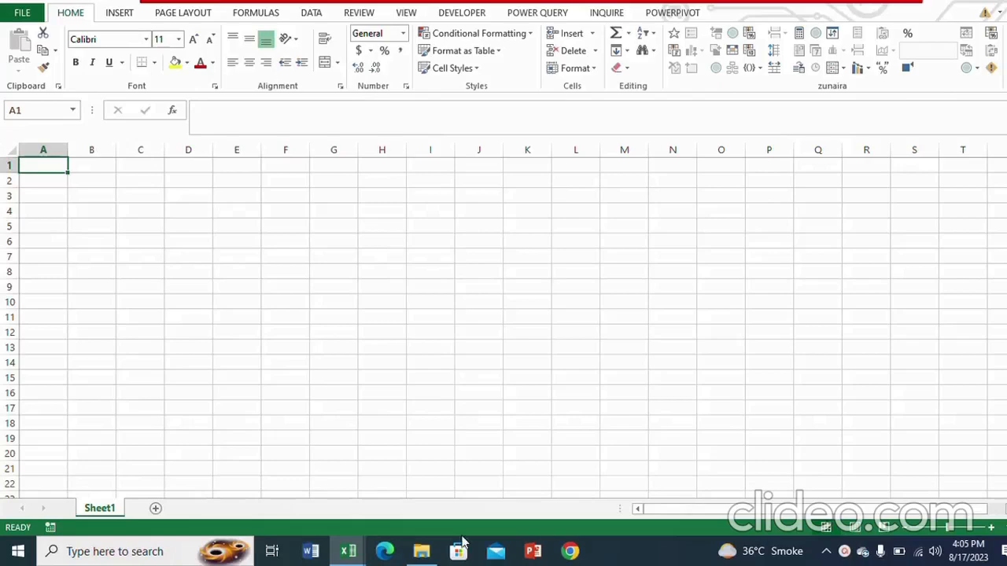
Switch to File Explorer and open the 2020, 2021 and 2022 workbooks together from the field data folder
left_click(421, 551)
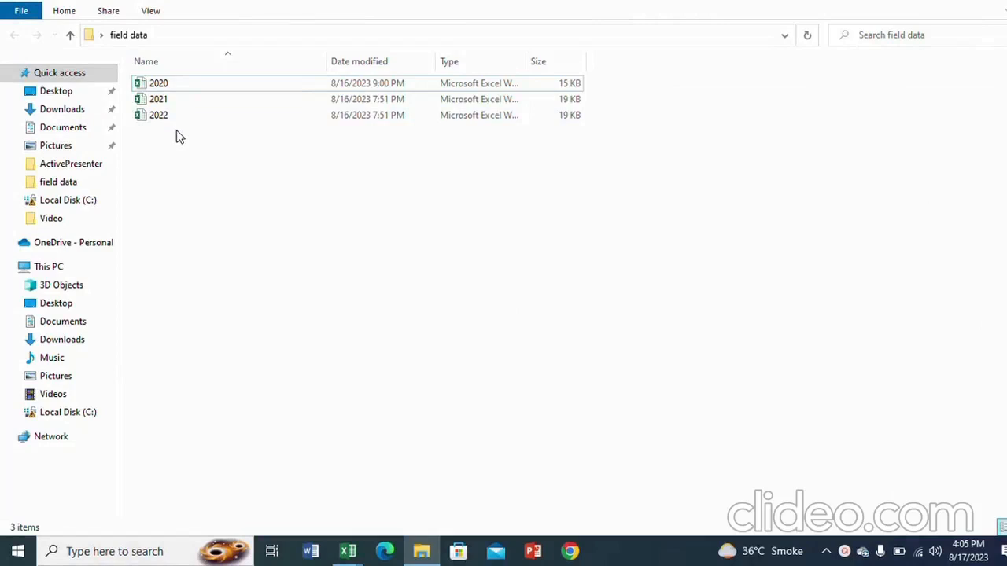
left_click(172, 84)
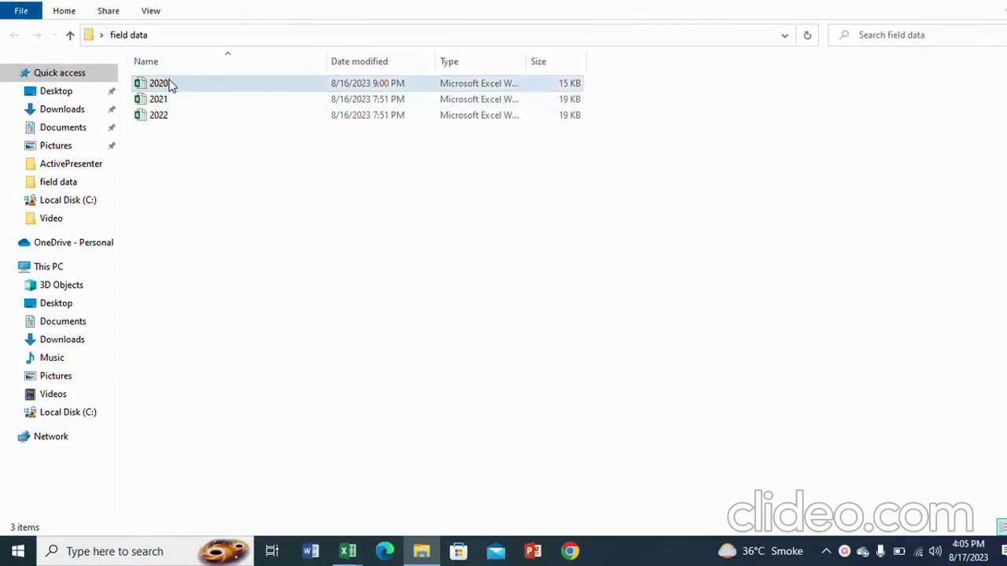
key("shift+Down")
key("shift+Down")
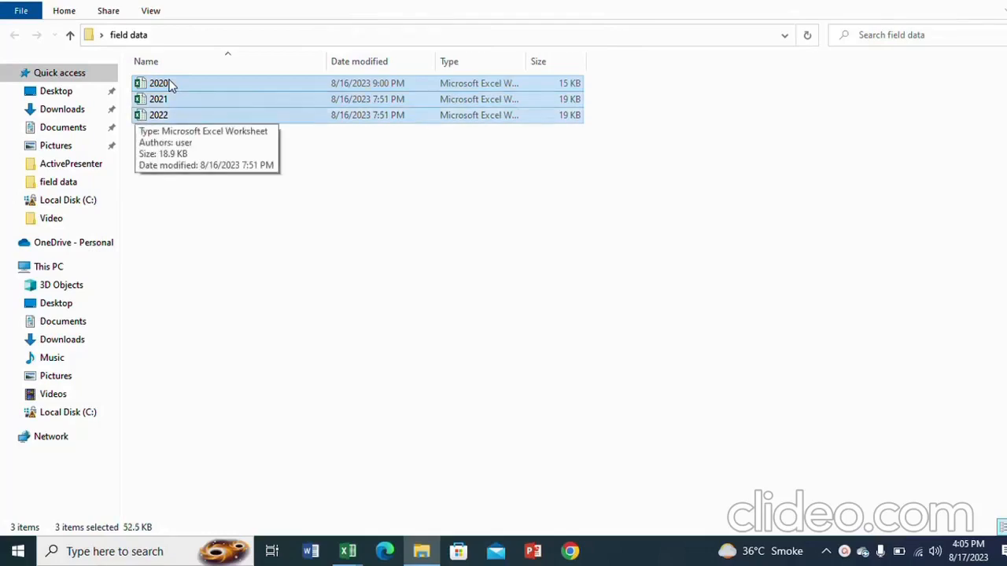
double_click(171, 84)
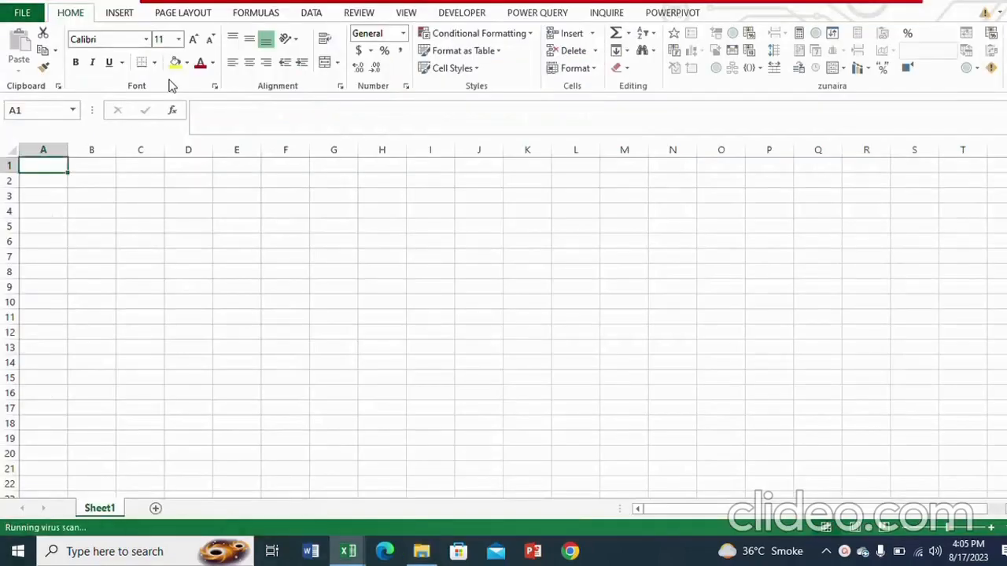
Examine the Date, Countries, Products, Sales Person and Sales columns in the 2022, 2021 and 2020 workbooks
left_click(265, 336)
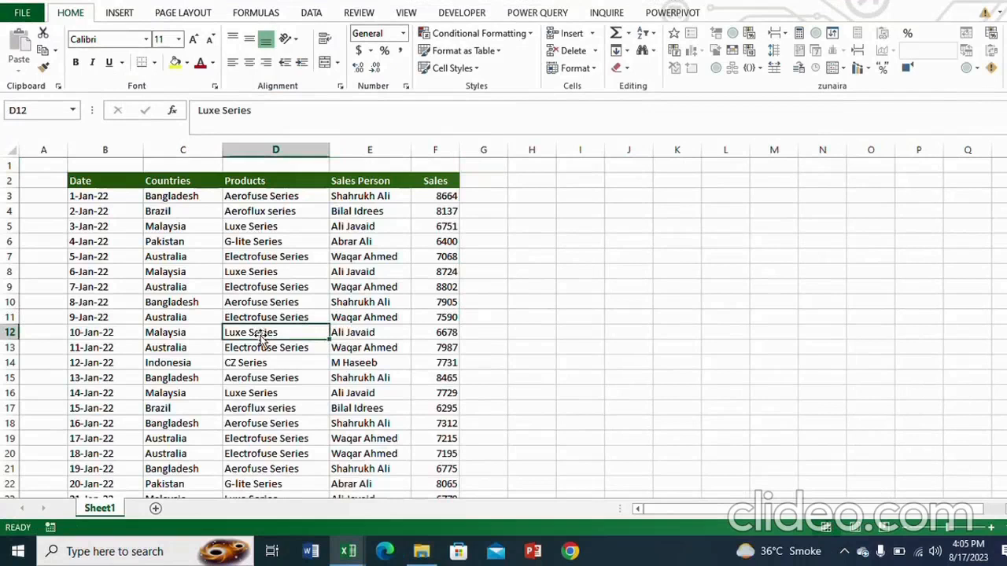
left_click(98, 182)
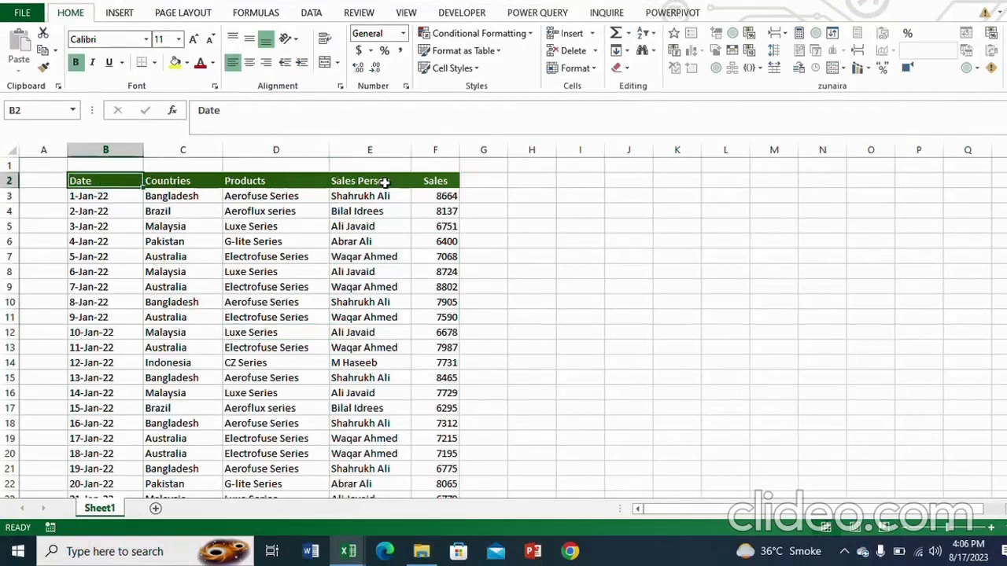
left_click(238, 288)
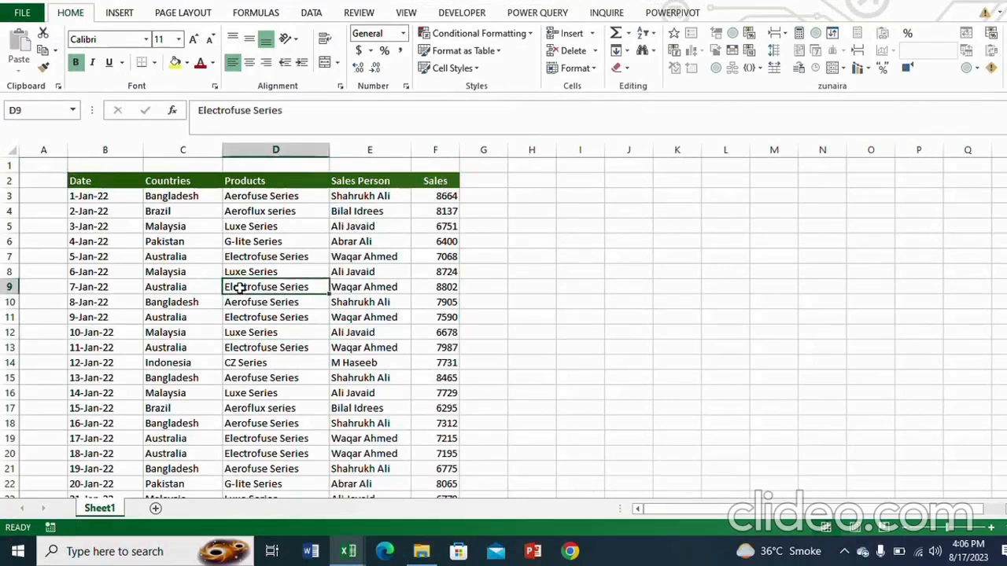
left_click(350, 550)
left_click(508, 461)
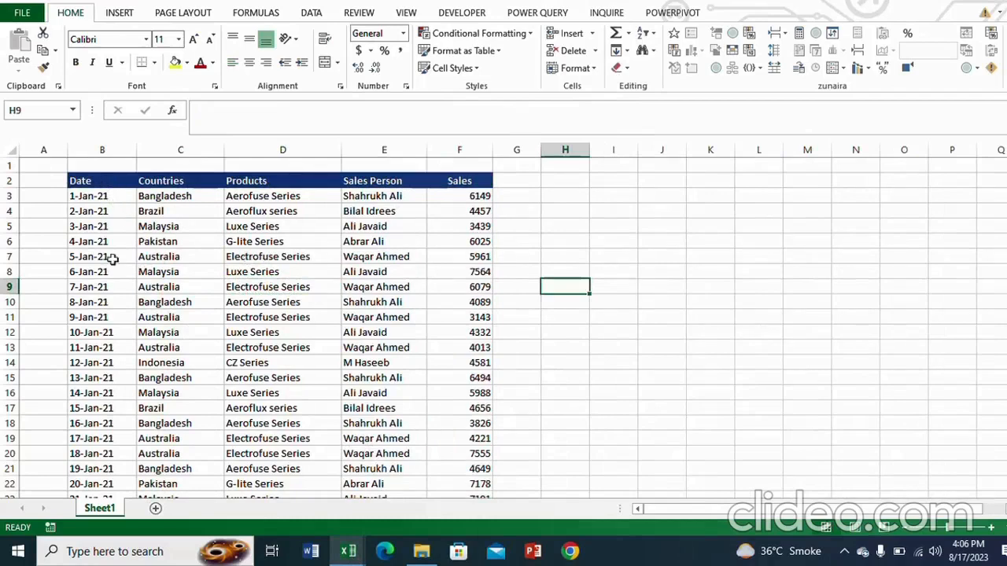
left_click(346, 554)
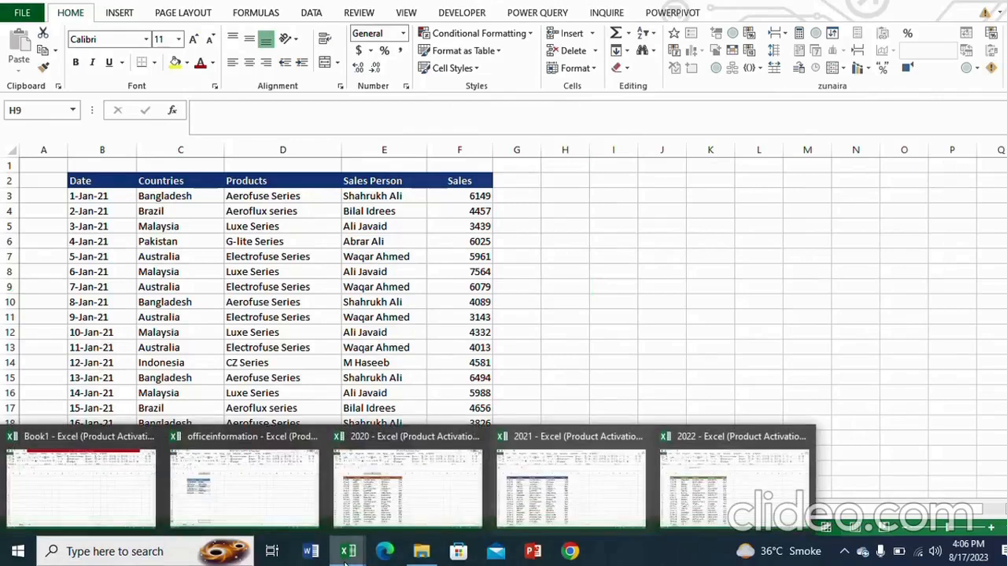
left_click(391, 489)
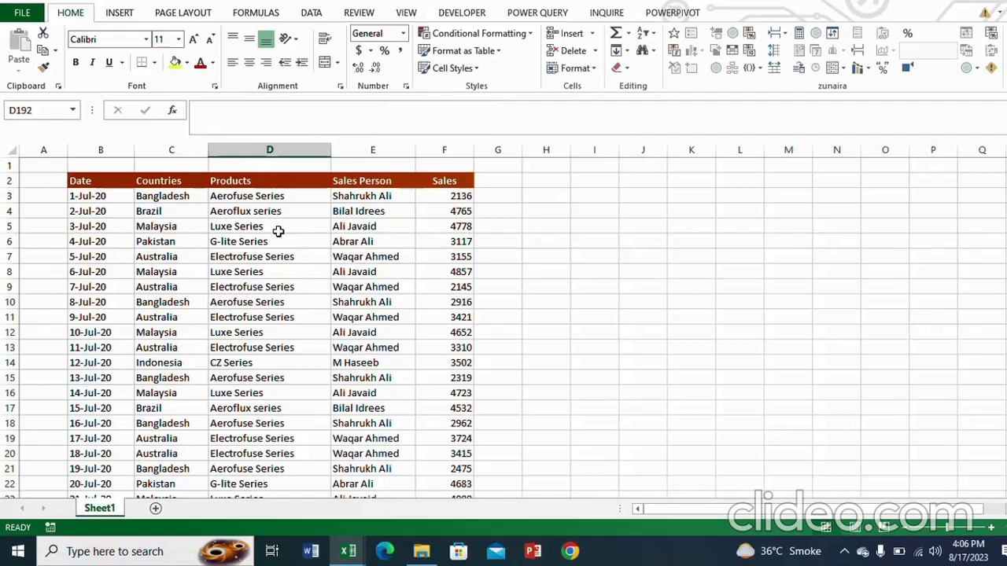
Revisit the 2021 workbook and examine the Sales Person and Office table in the officeinformation workbook
mouse_move(352, 552)
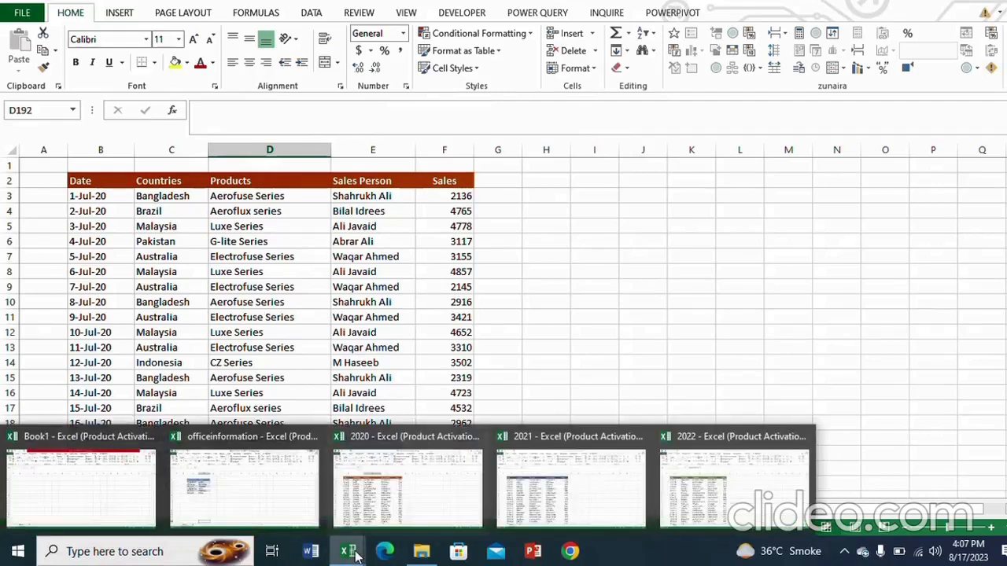
left_click(543, 510)
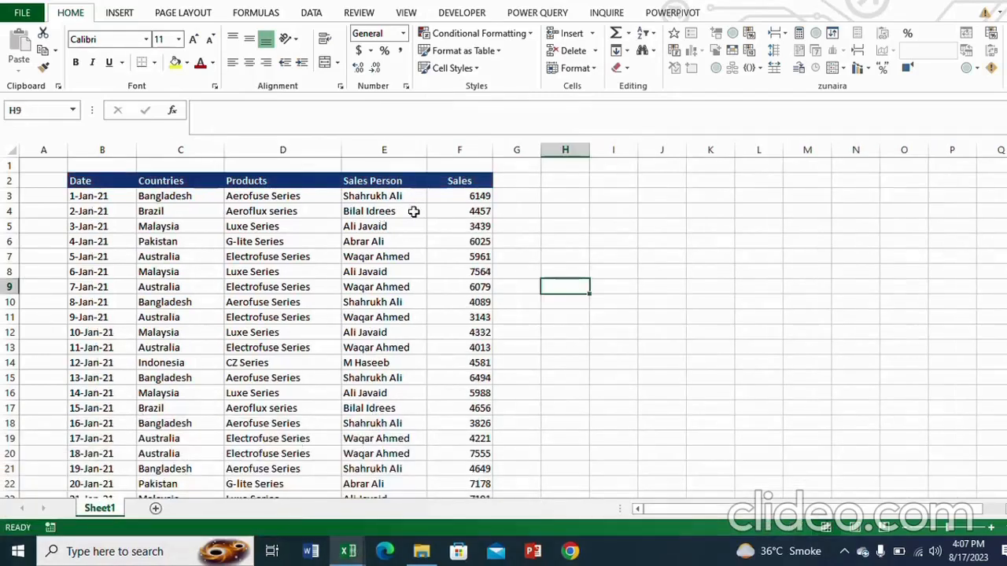
mouse_move(344, 555)
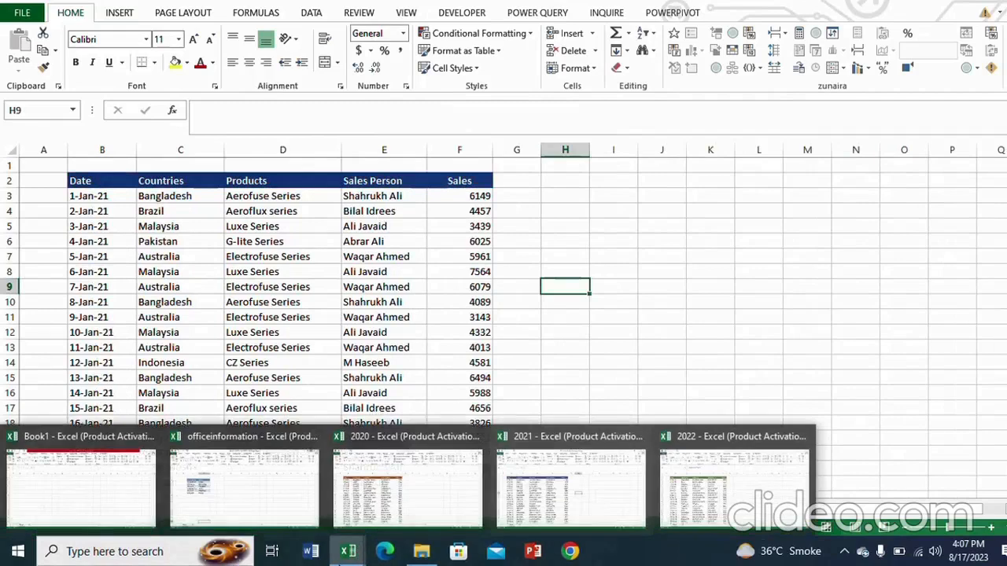
left_click(273, 480)
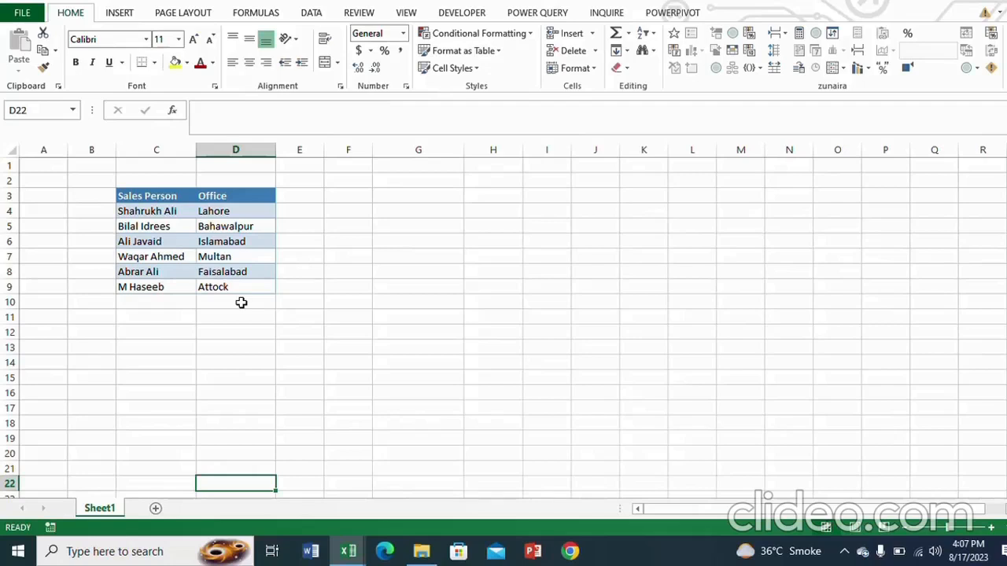
Save the blank Book1 workbook to the Desktop as "survey data for project"
mouse_move(348, 551)
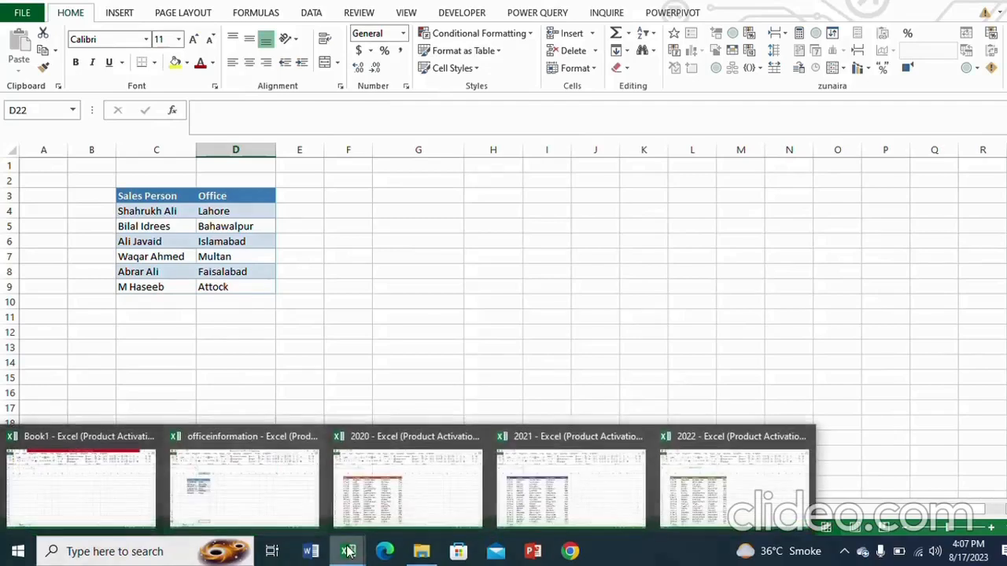
left_click(109, 483)
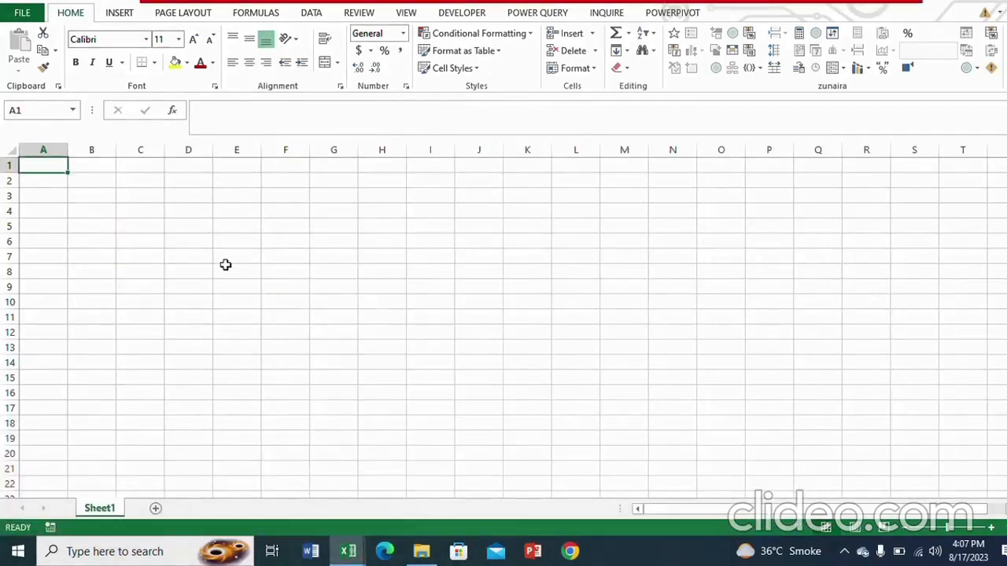
left_click(22, 12)
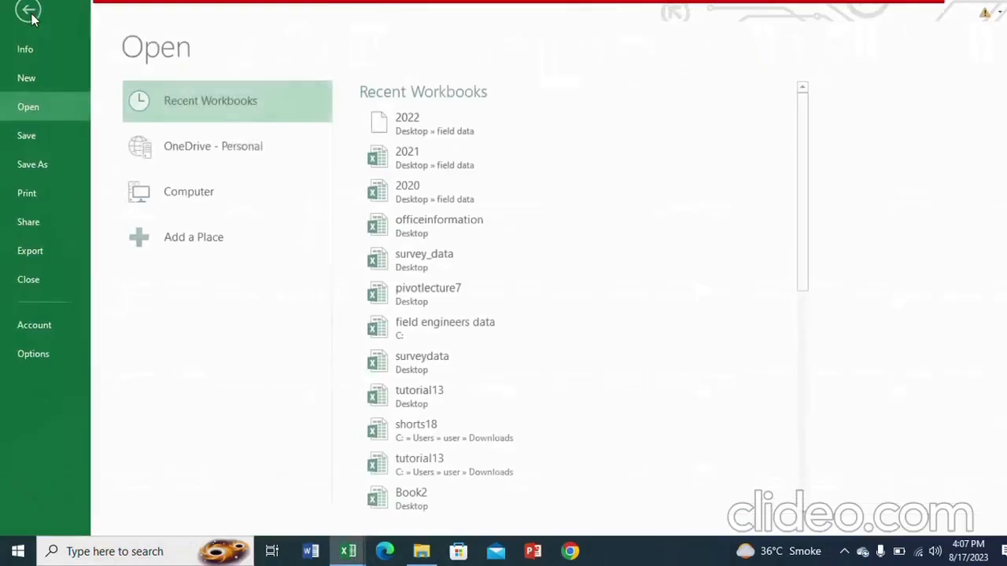
left_click(43, 164)
left_click(243, 146)
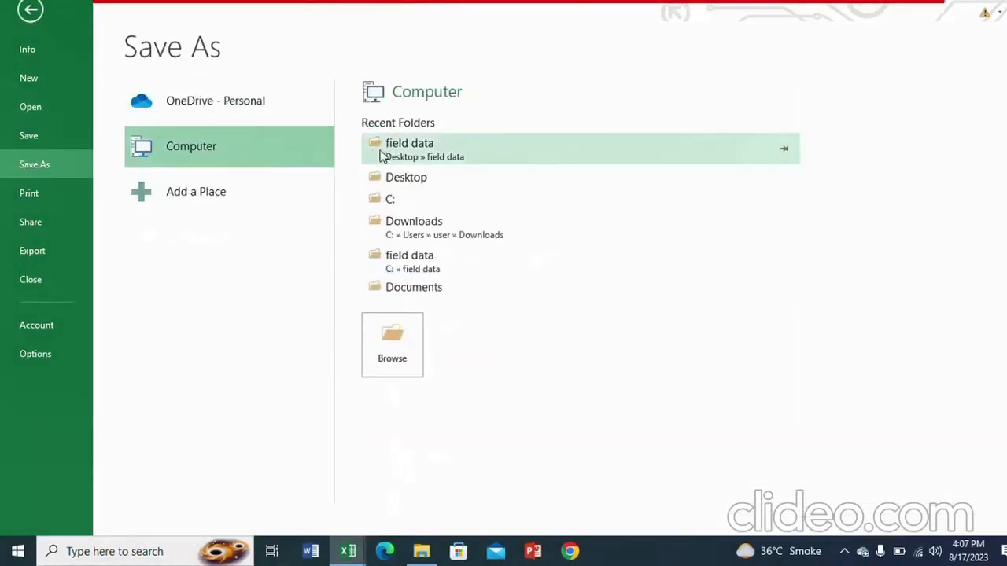
left_click(408, 180)
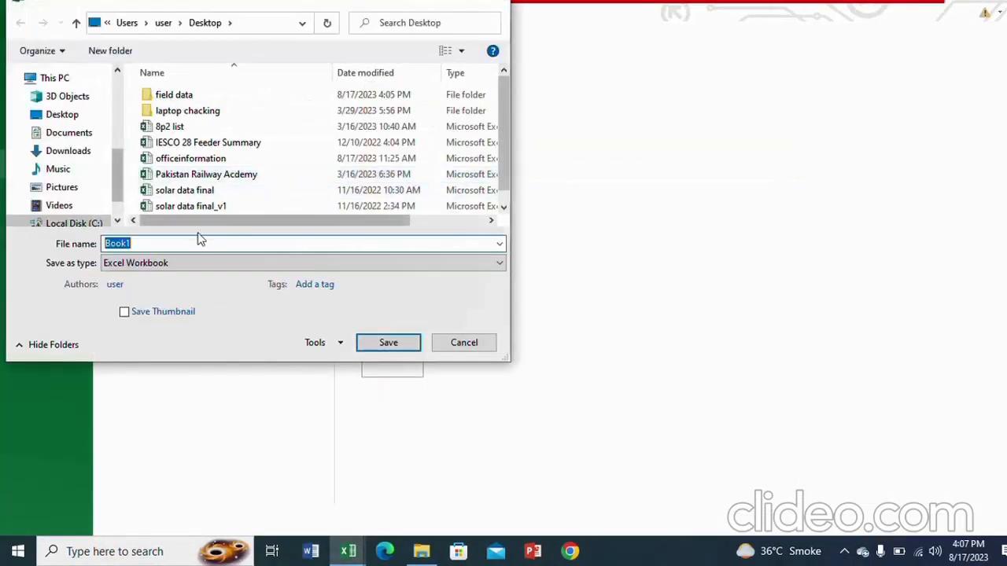
key("BackSpace")
type("survey")
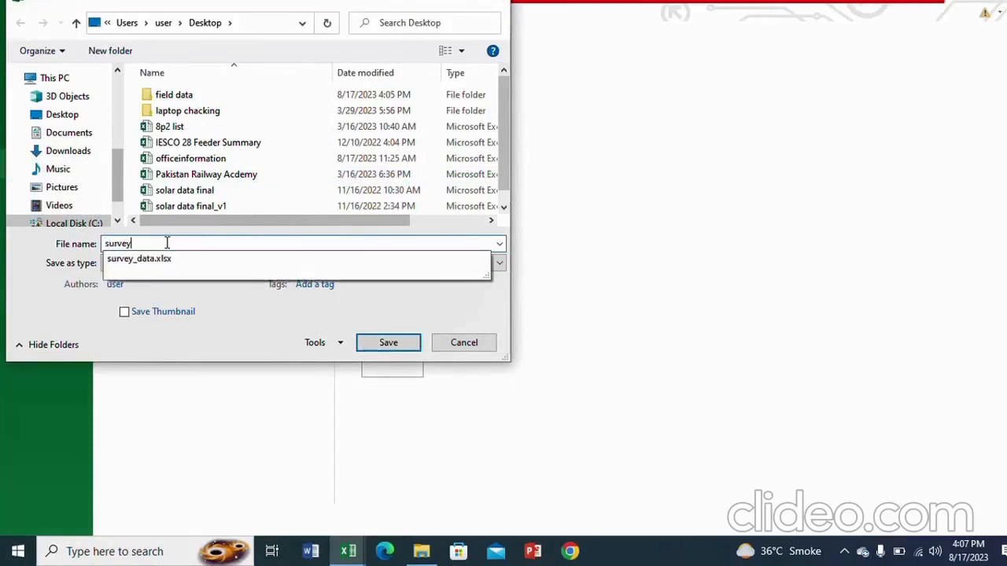
type(" data for project")
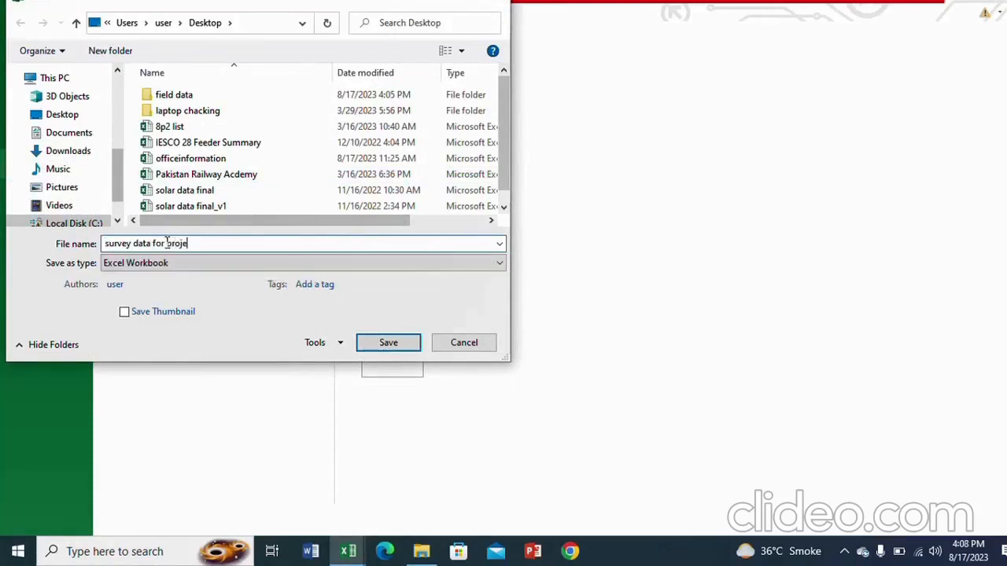
left_click(388, 342)
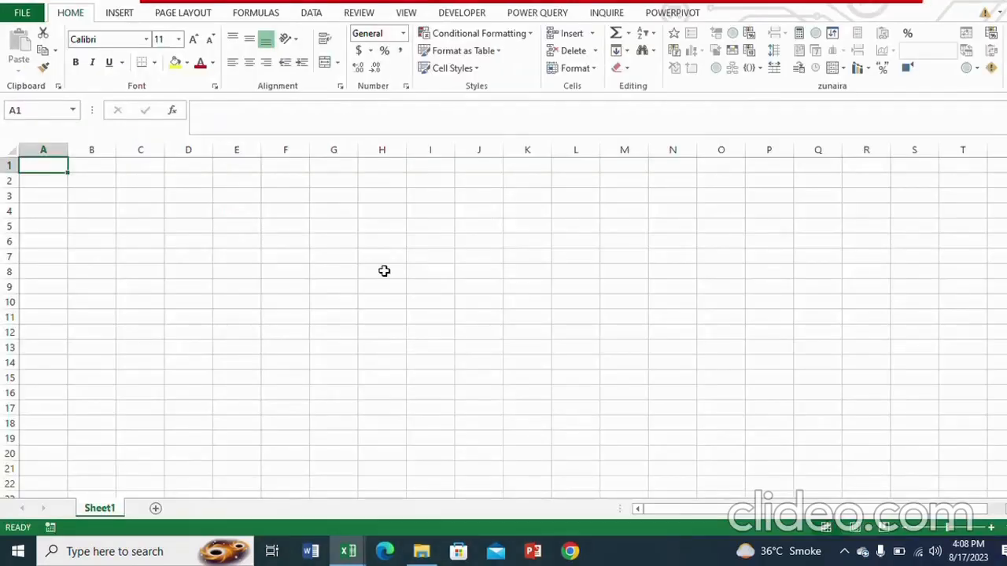
Create a Power Query import from a folder, using the field data folder on the Desktop as the source
left_click(550, 14)
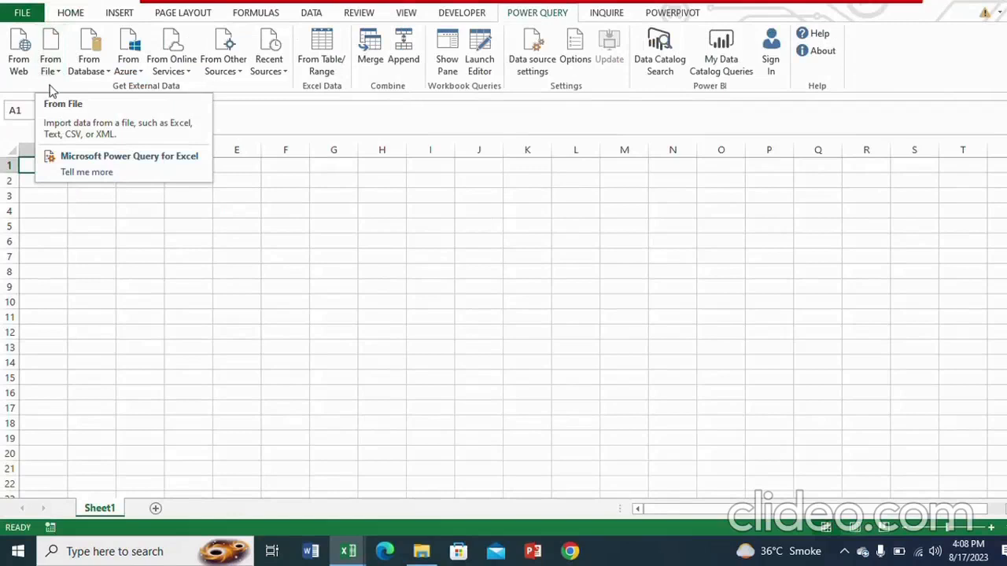
left_click(50, 66)
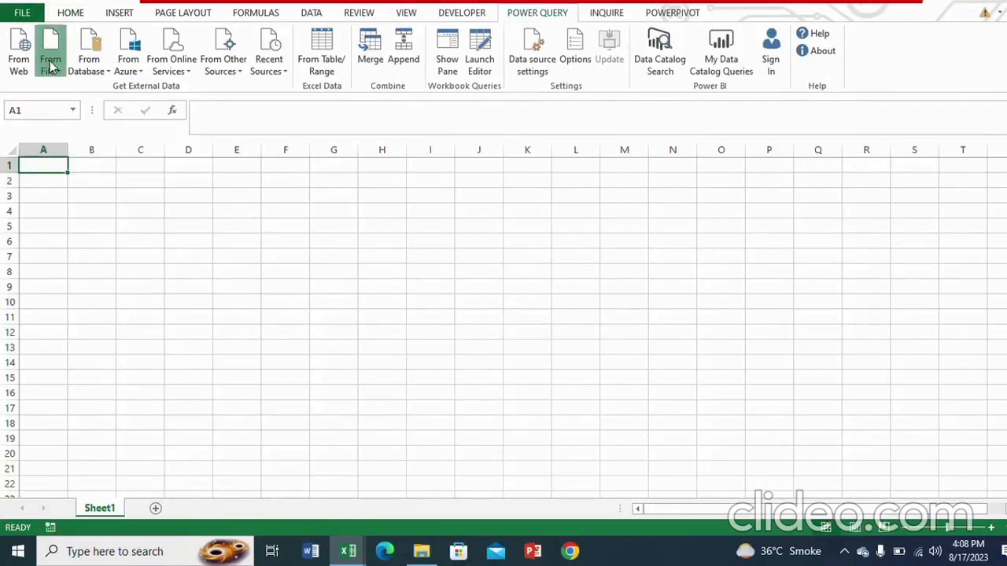
left_click(116, 229)
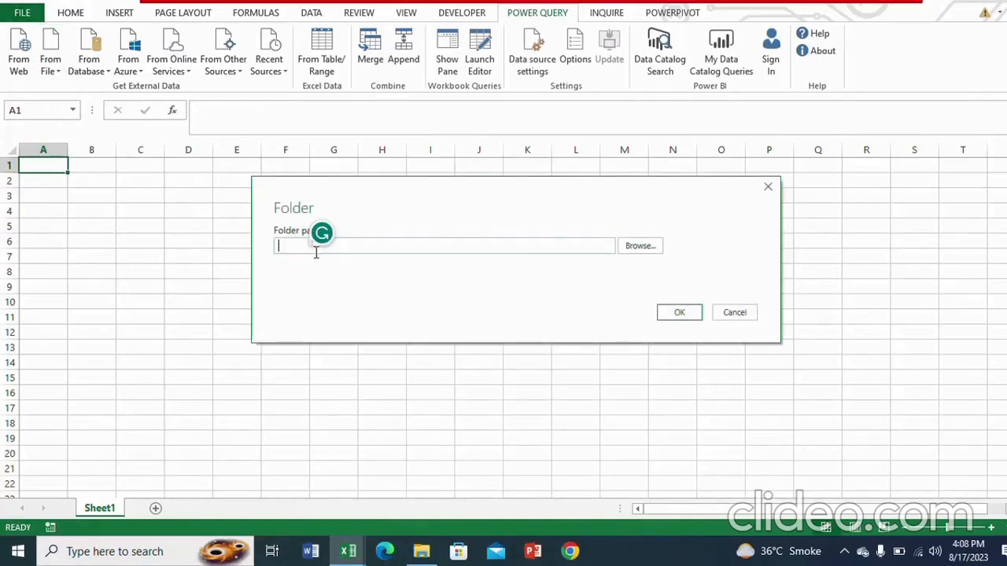
left_click(642, 247)
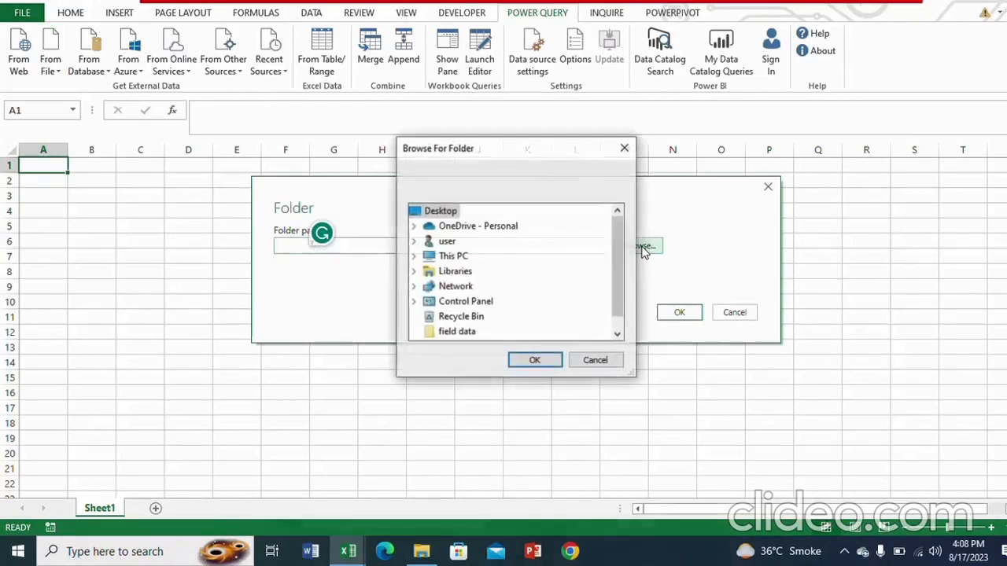
double_click(452, 256)
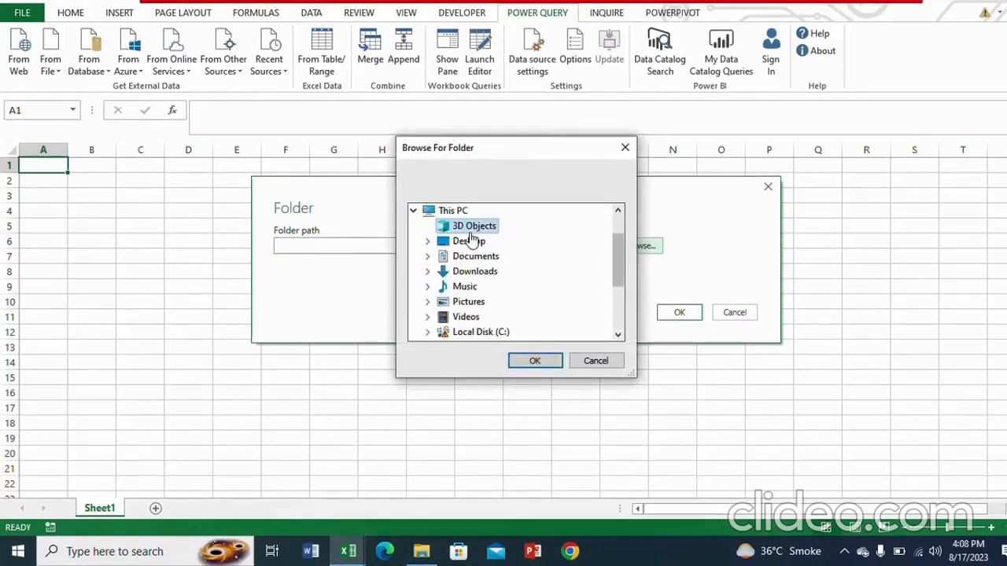
double_click(456, 241)
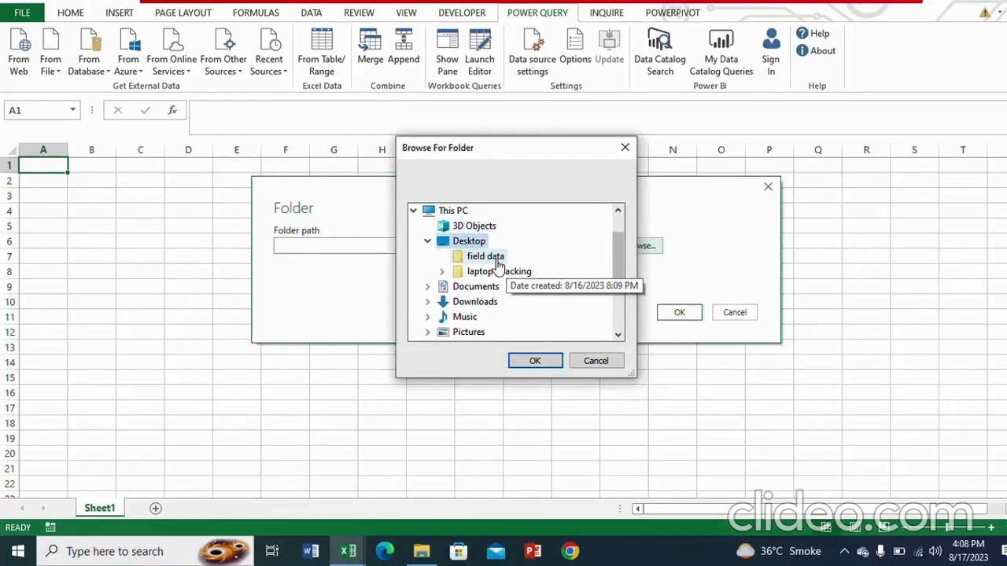
left_click(495, 263)
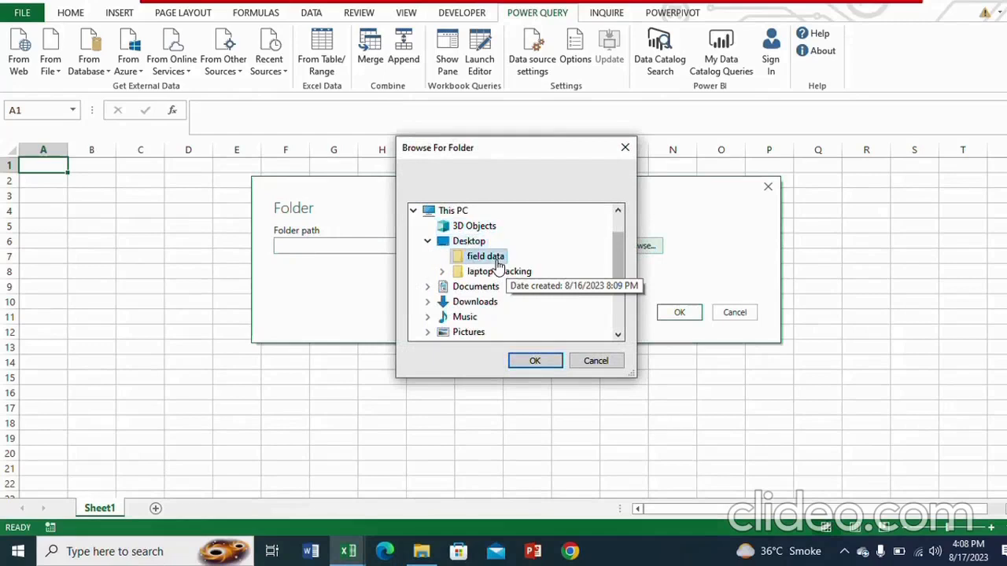
left_click(535, 360)
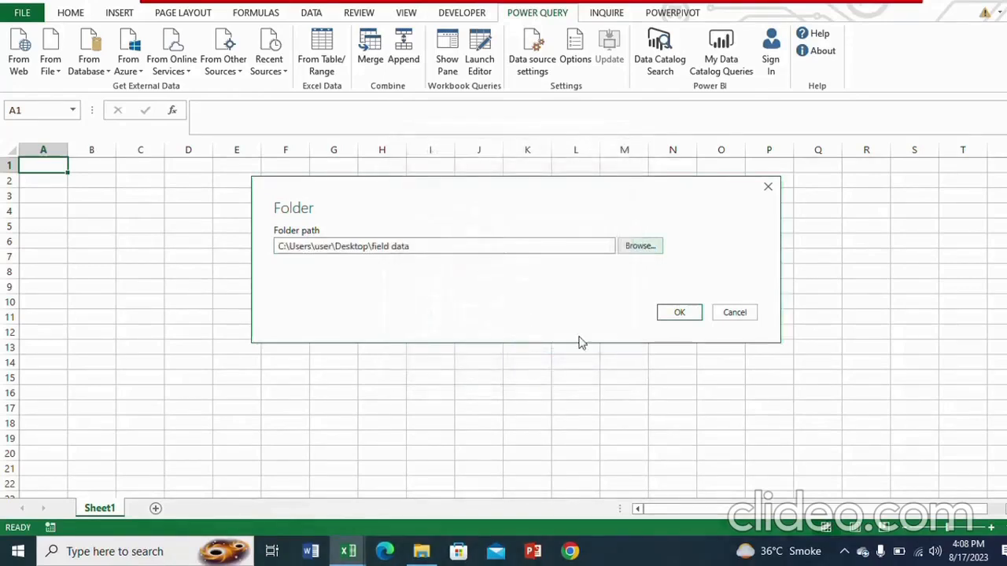
left_click(672, 314)
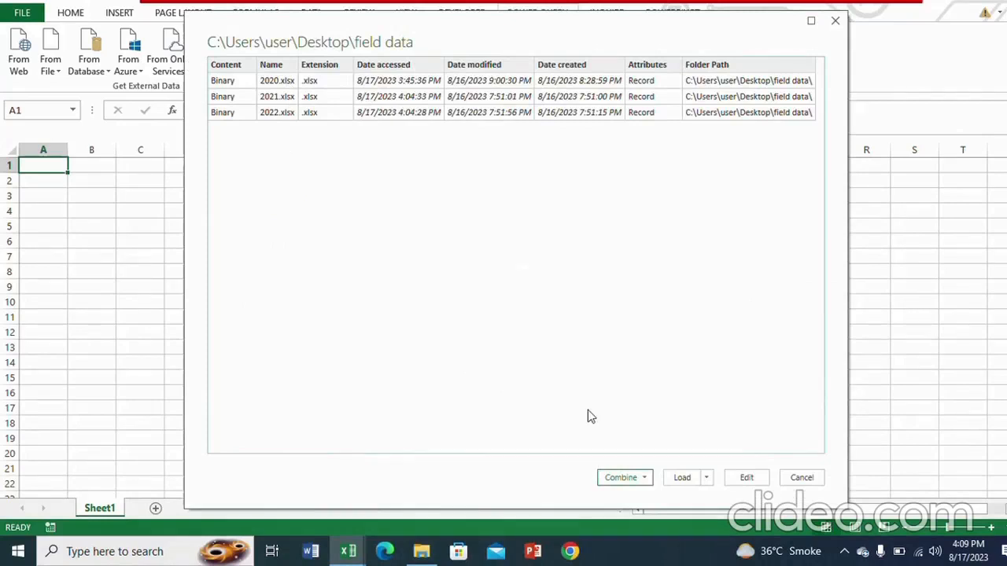
Combine and edit the folder's workbooks, extracting Sheet1 with the first file as the example
left_click(643, 478)
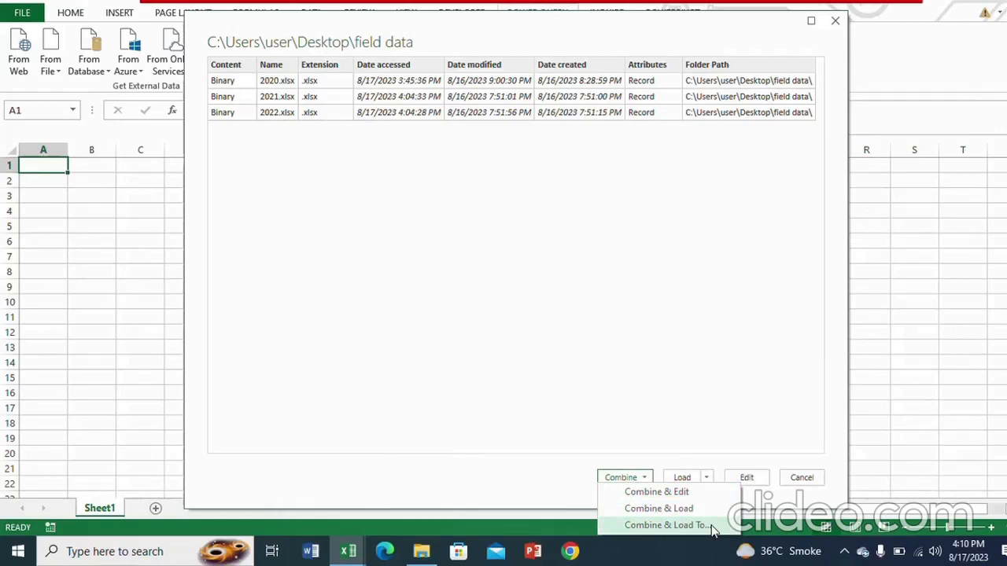
left_click(671, 493)
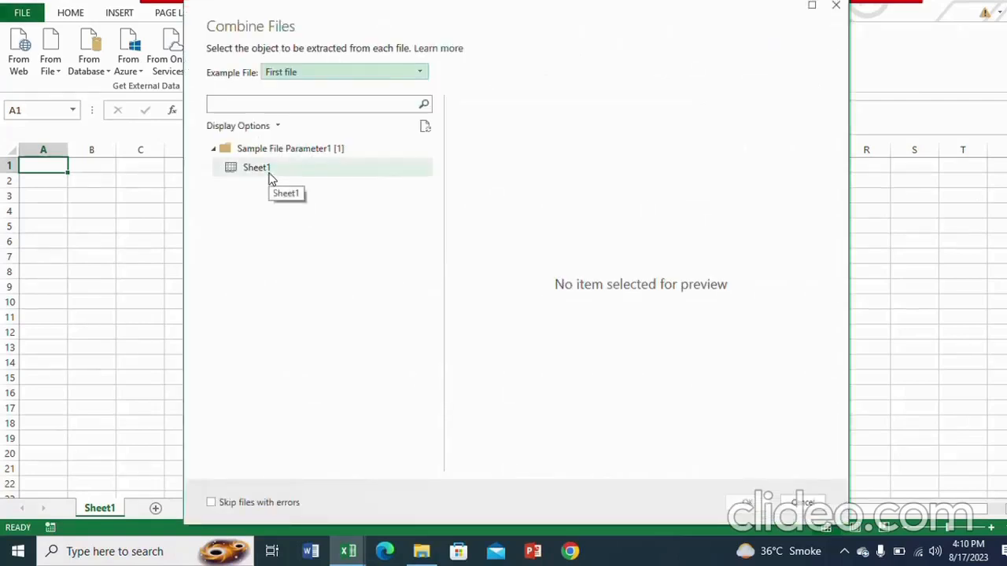
left_click(272, 176)
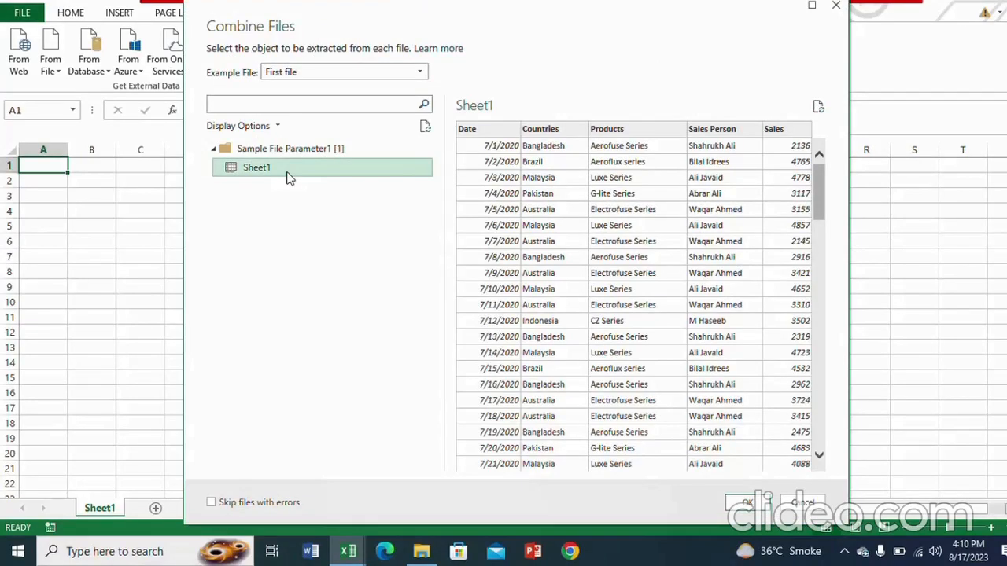
left_click(747, 502)
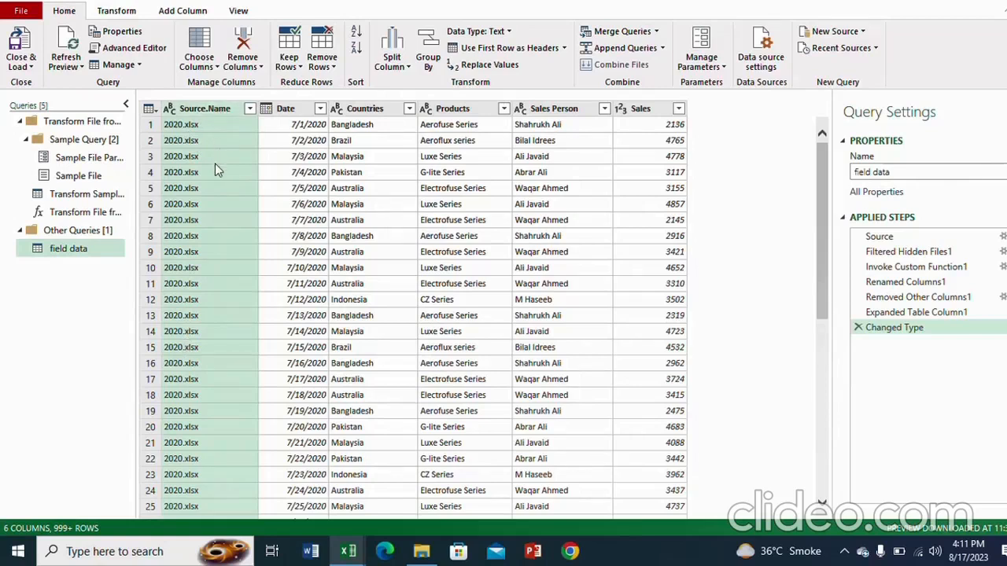
Remove the Source.Name column from the field data query
left_click(205, 108)
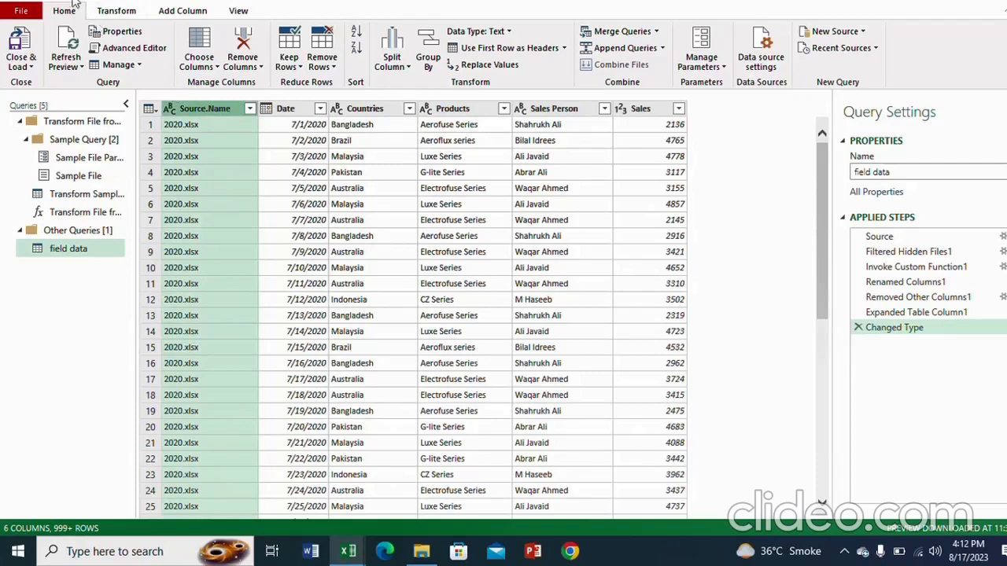
left_click(256, 68)
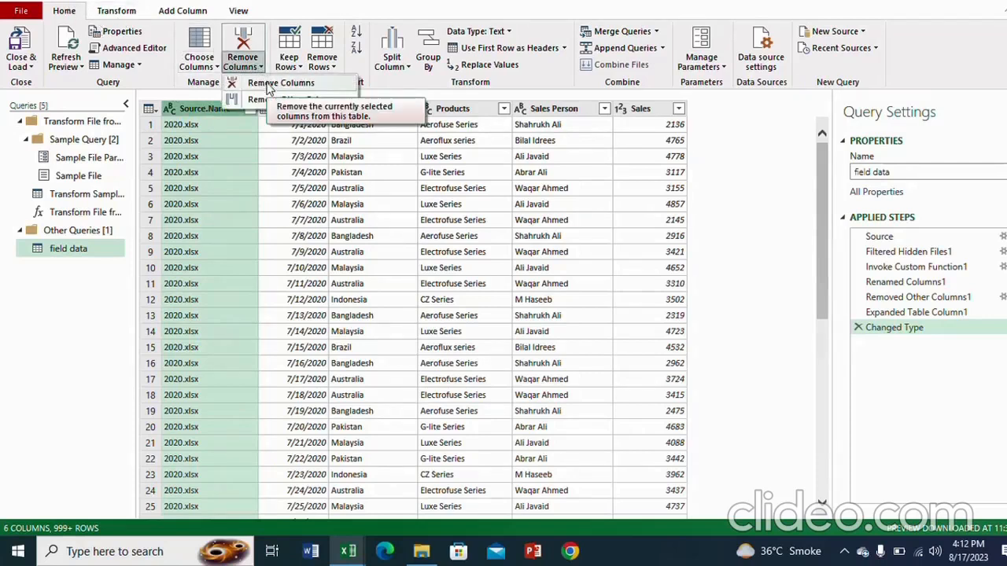
left_click(267, 84)
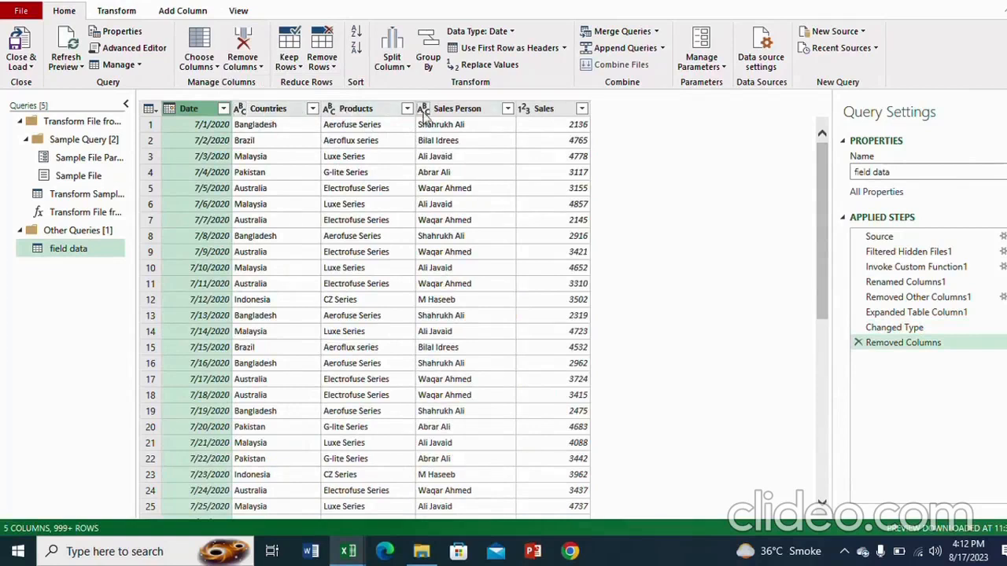
Set the Sales column's data type to Currency and check the types of the Sales Person, Products and Countries columns
left_click(525, 109)
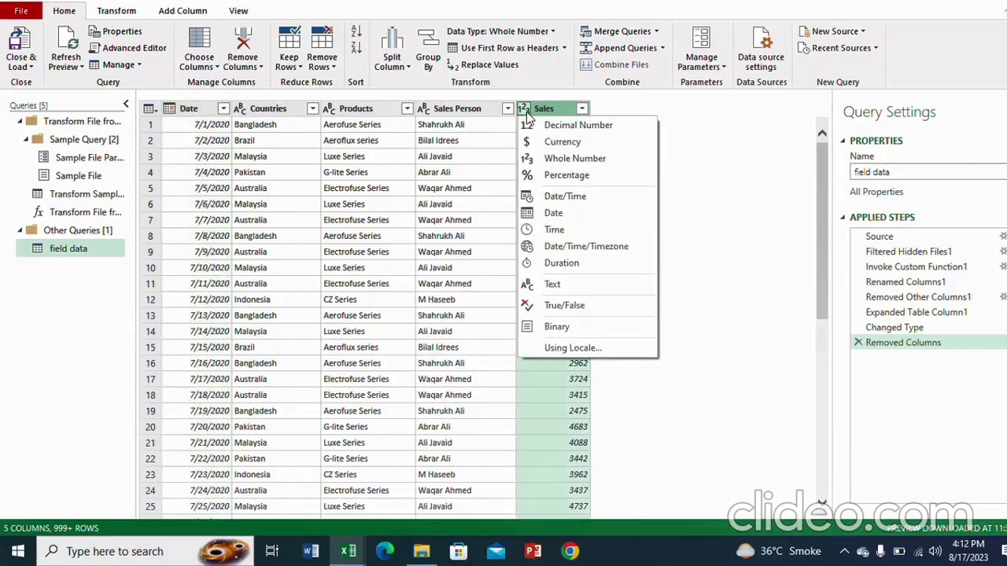
left_click(562, 144)
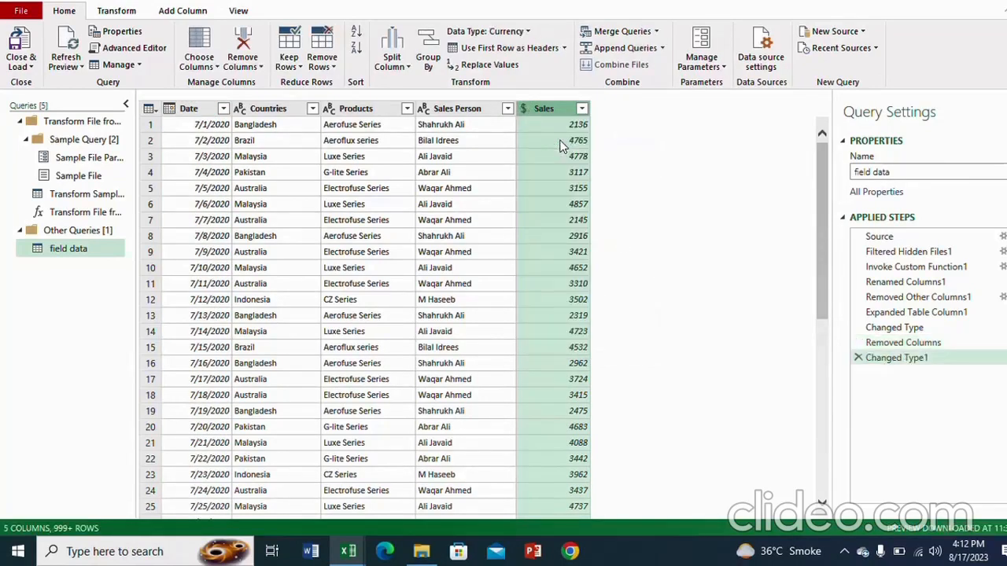
left_click(424, 111)
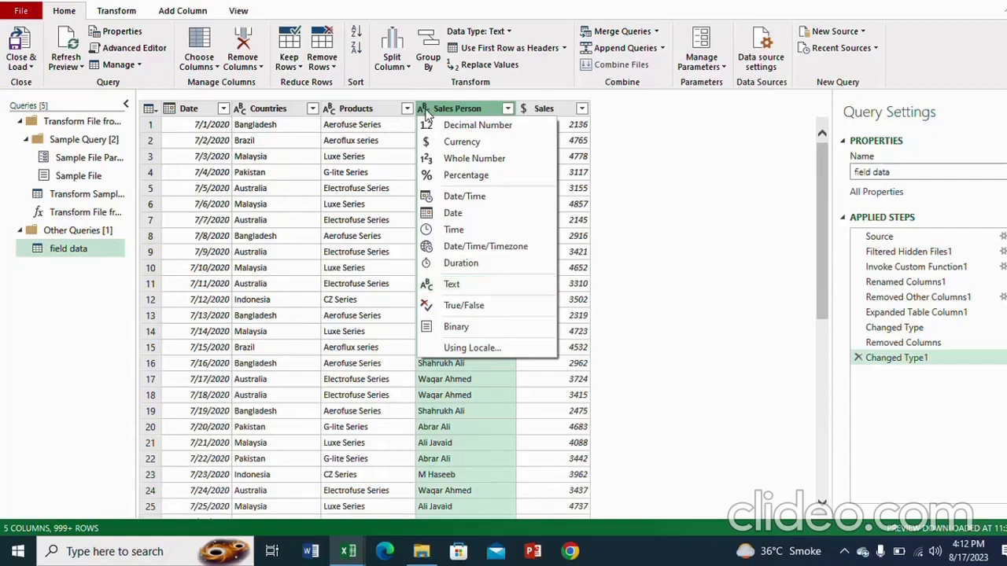
left_click(332, 111)
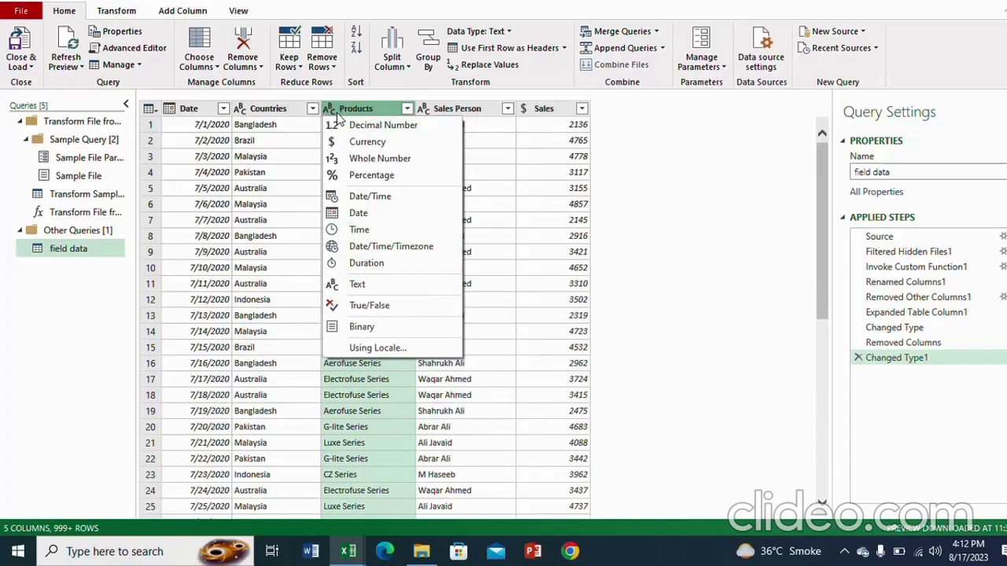
left_click(282, 110)
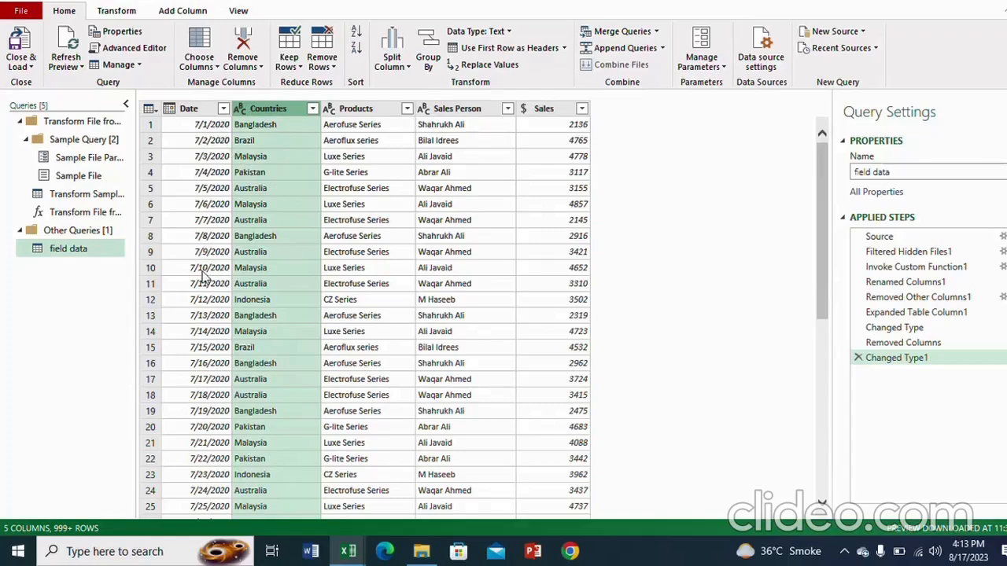
Check the combined rows for null entries and remove the empty ones through the Date column's filter
left_click_drag(822, 179, 818, 483)
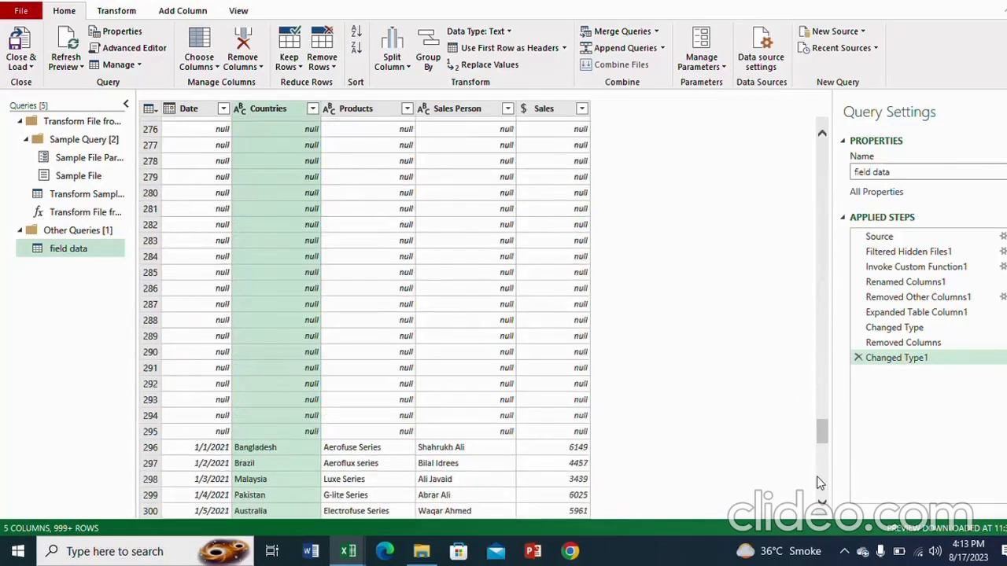
left_click_drag(823, 430, 823, 153)
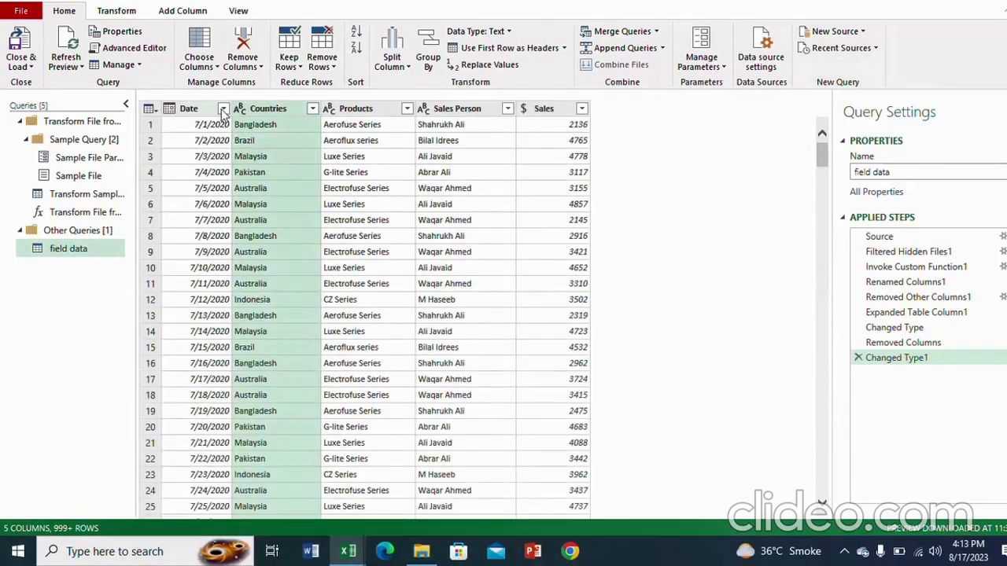
left_click(223, 109)
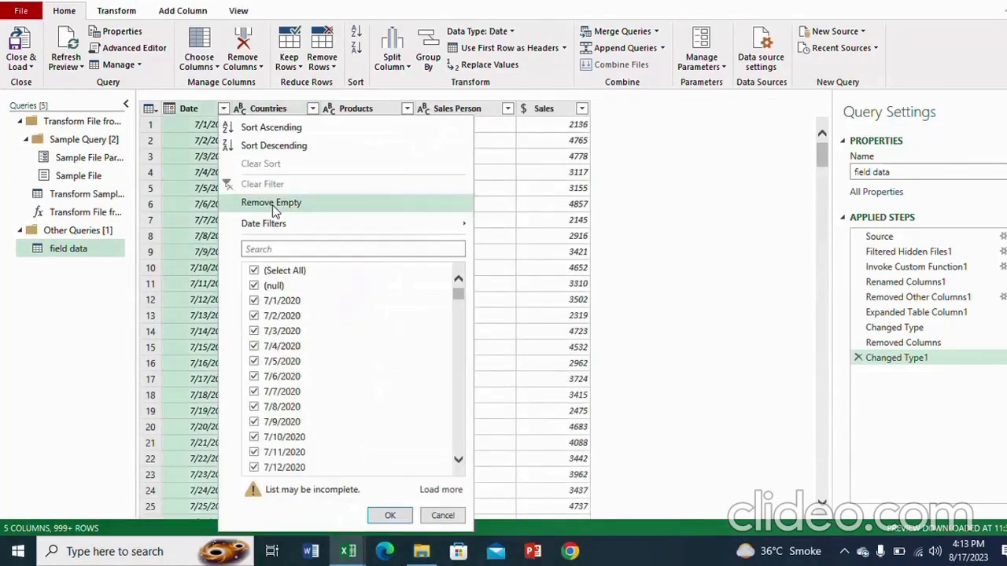
left_click(272, 203)
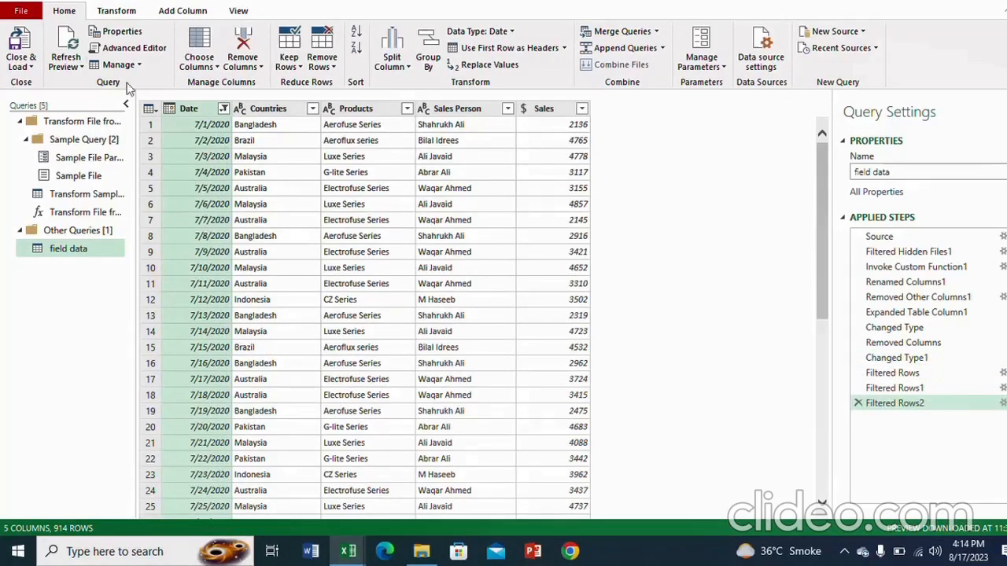
Close and load the field data query into a worksheet, then add the whole loaded table to the Power Pivot data model
left_click(27, 68)
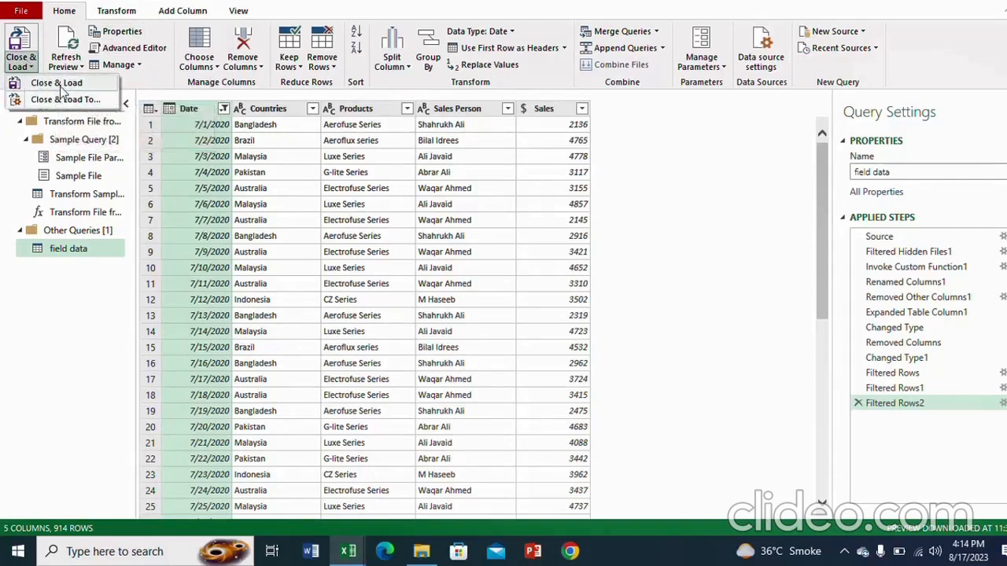
left_click(65, 84)
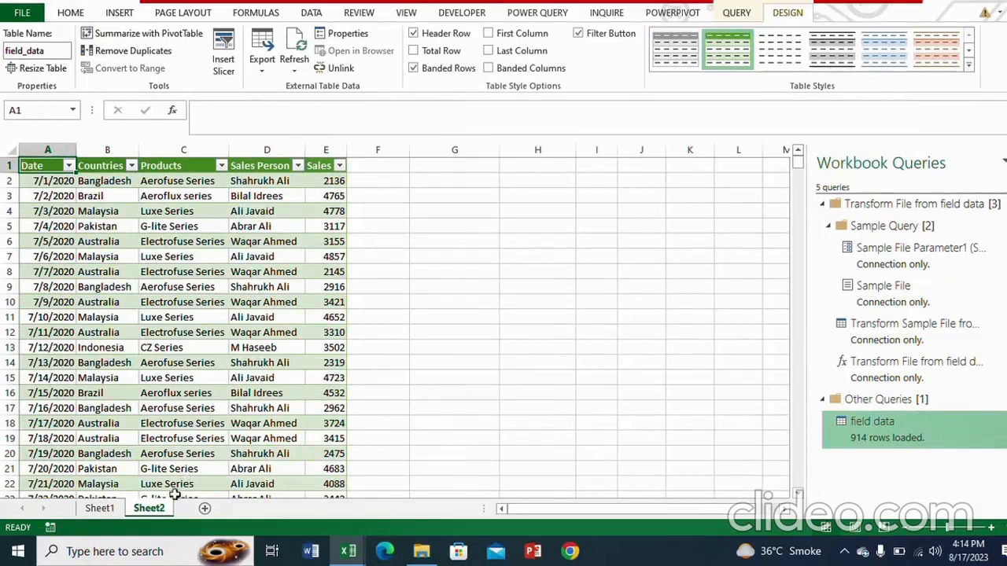
left_click(244, 360)
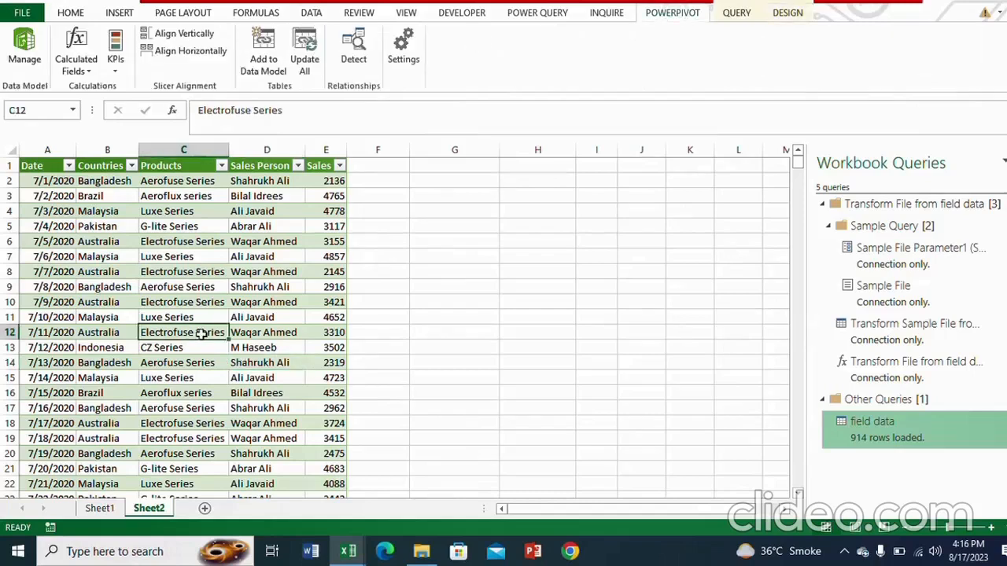
key("ctrl+a")
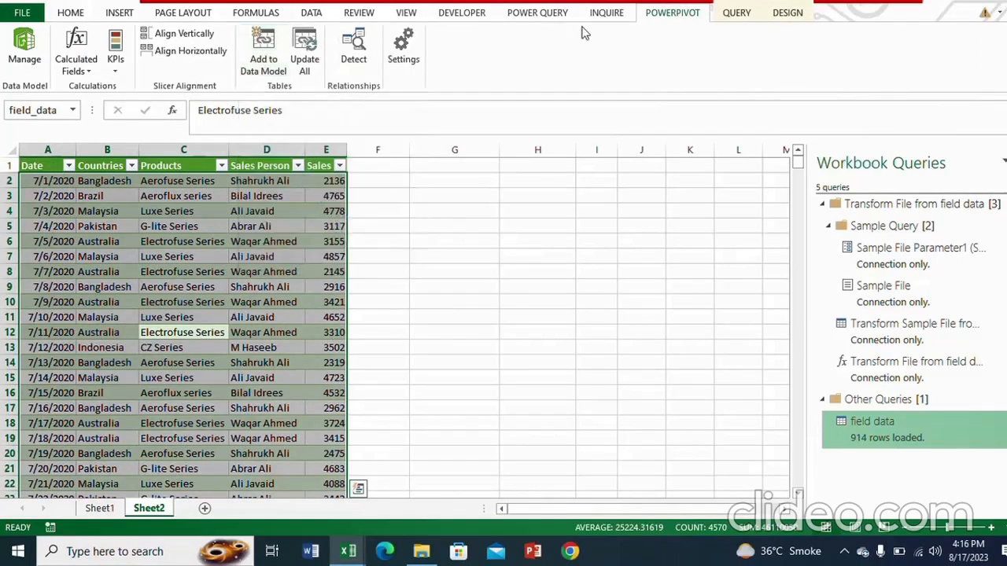
left_click(266, 69)
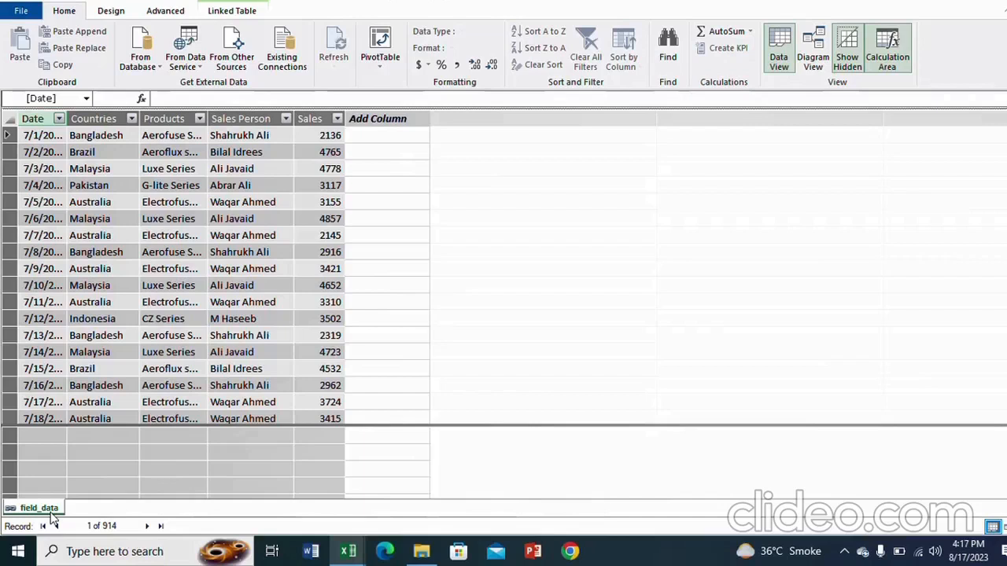
Connect the data model to the officeinformation Excel workbook on the Desktop, using its first row as column headers
left_click(244, 70)
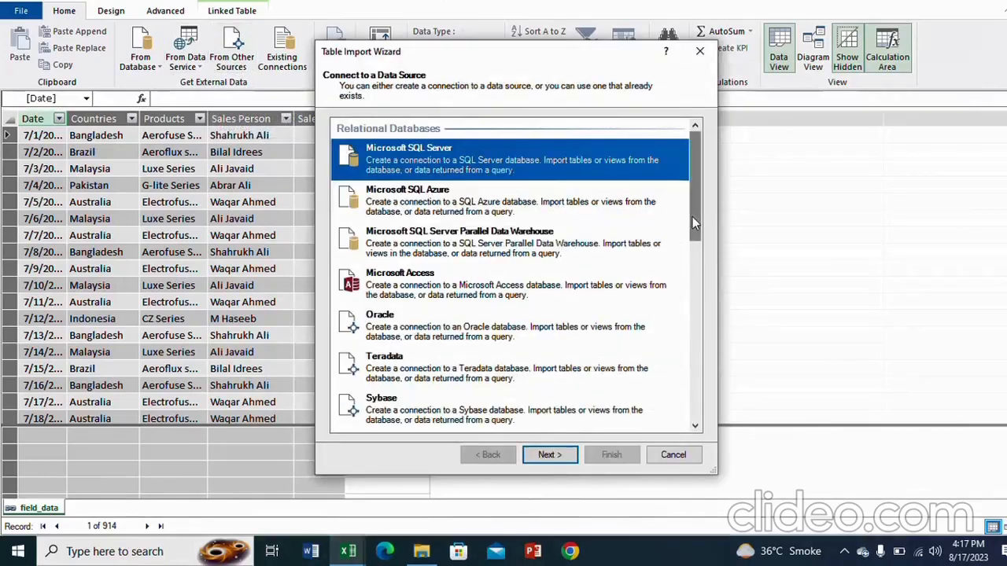
left_click_drag(693, 219, 695, 408)
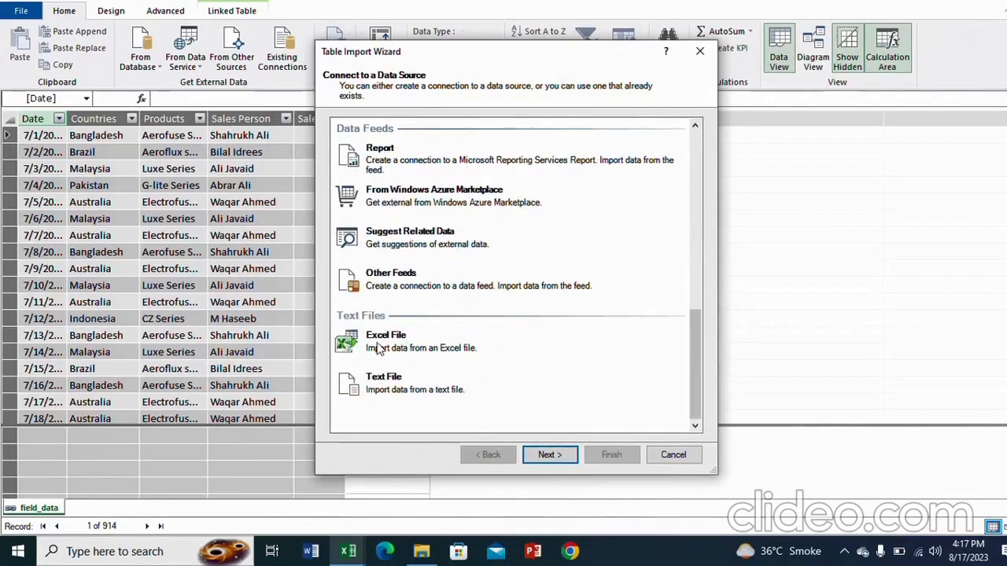
left_click(378, 349)
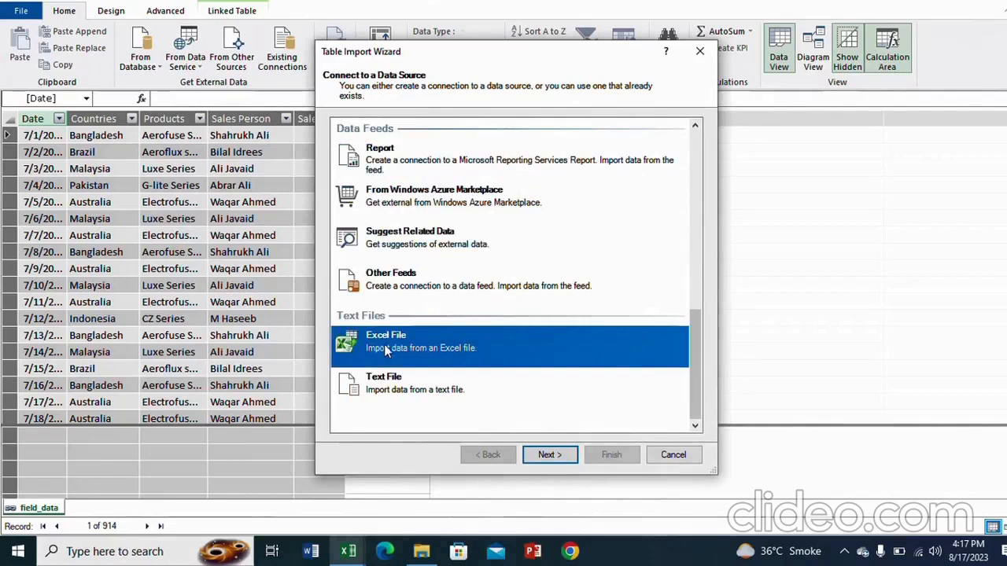
left_click(551, 455)
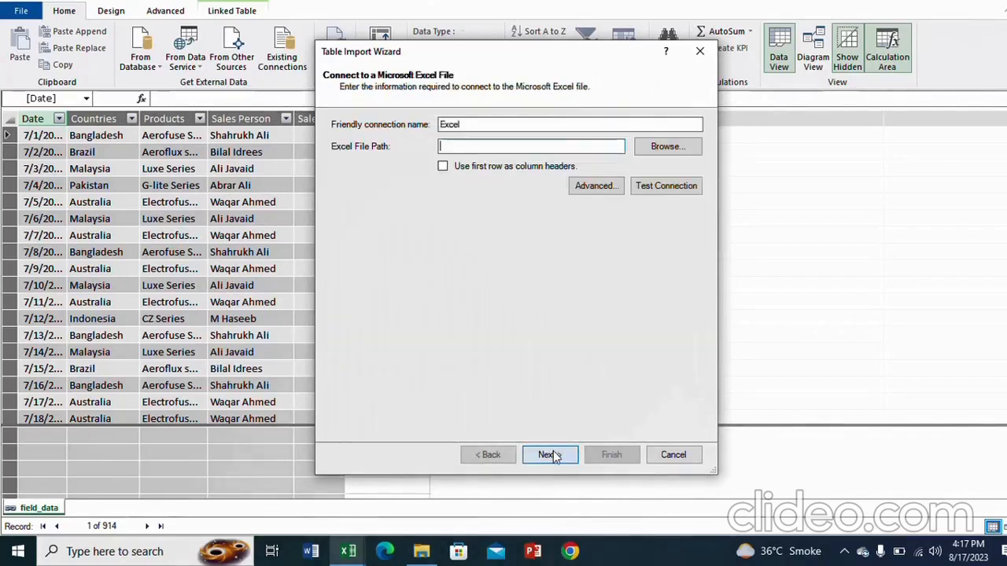
left_click(661, 149)
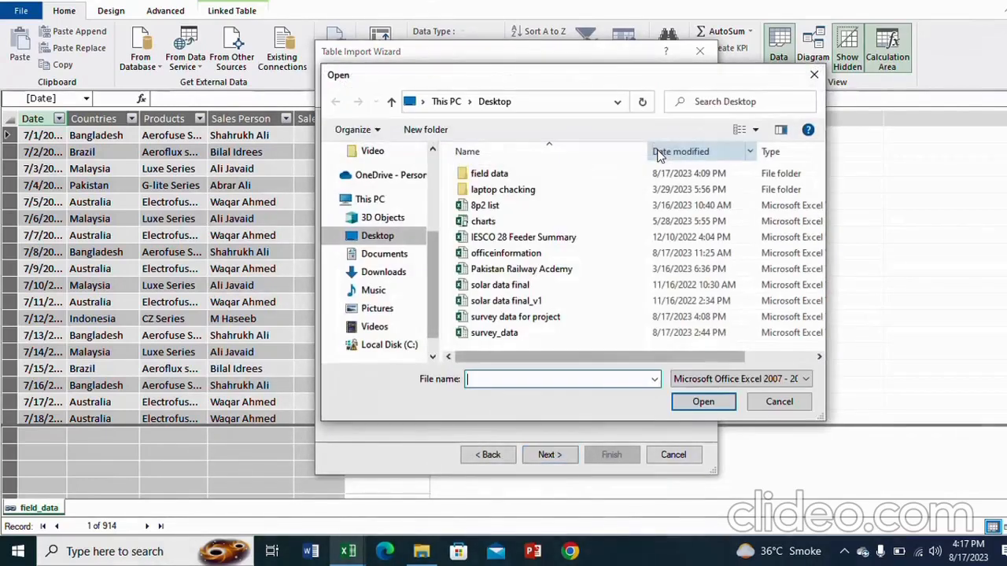
double_click(504, 254)
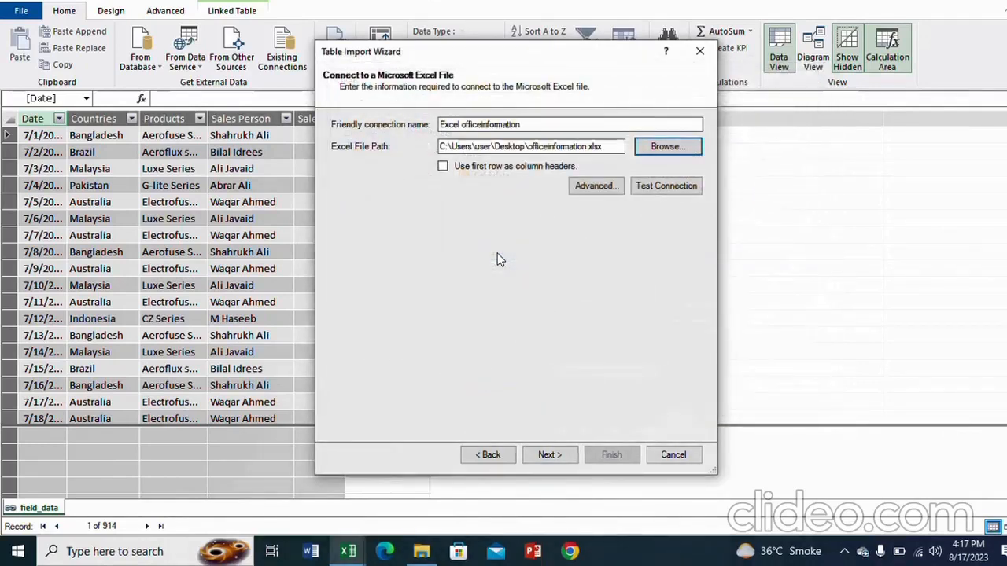
left_click(443, 168)
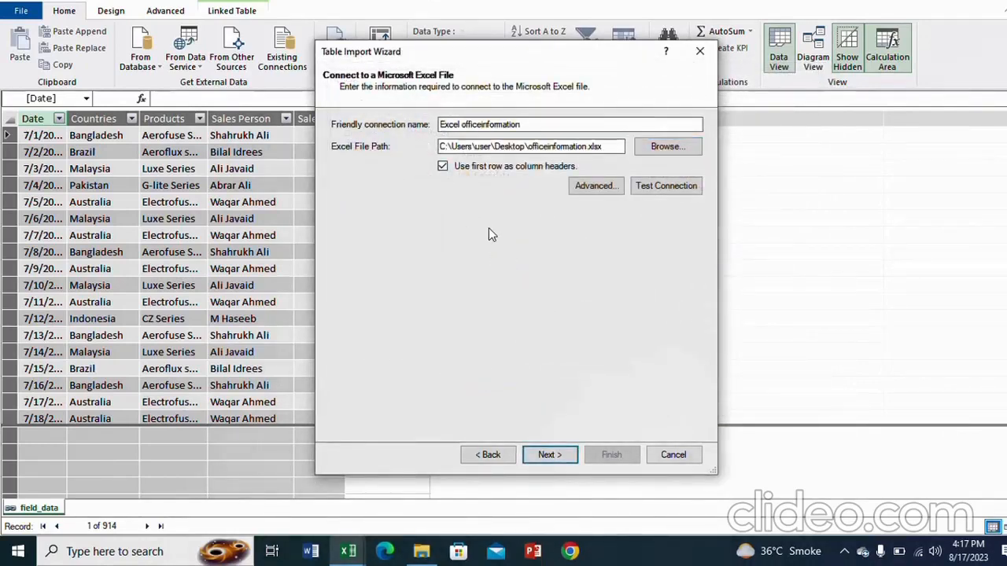
left_click(549, 454)
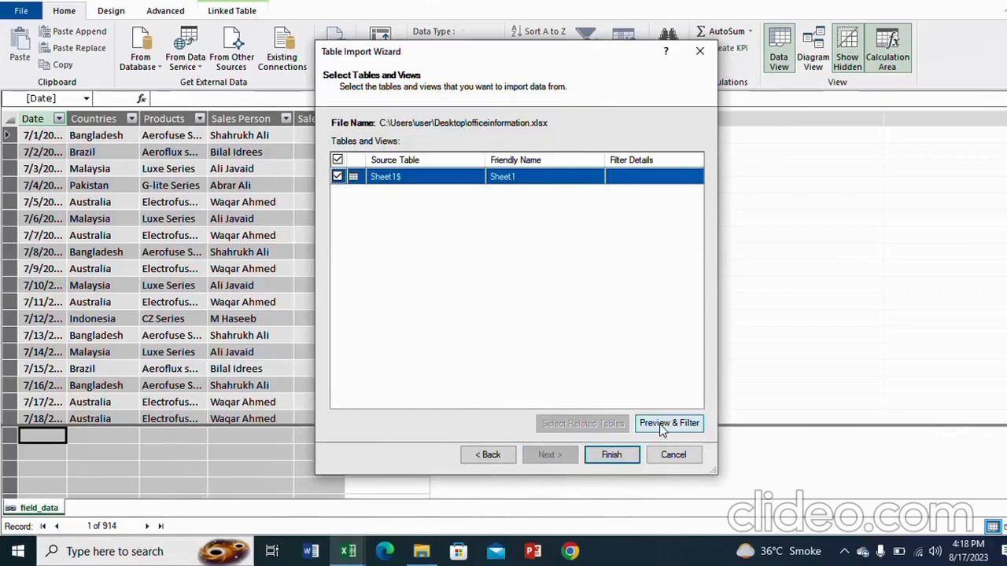
Preview the Sheet1$ source table and import it into the data model with all its columns
left_click(663, 426)
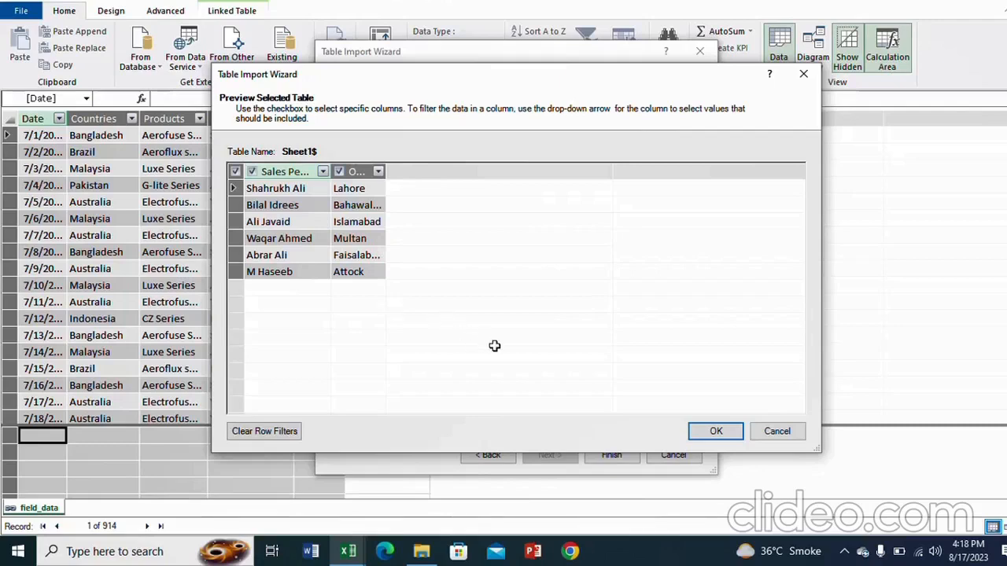
left_click(716, 432)
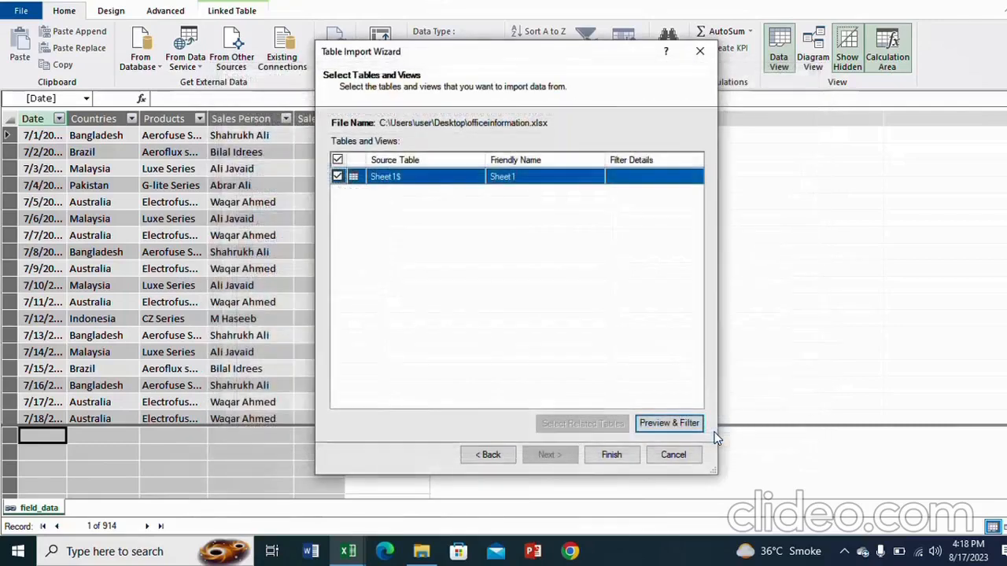
left_click(612, 456)
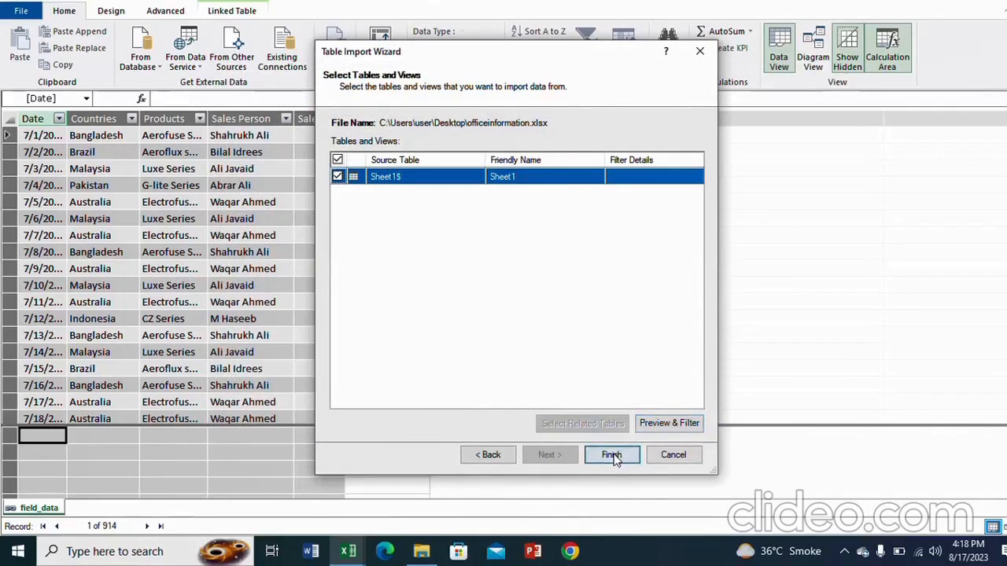
left_click(668, 453)
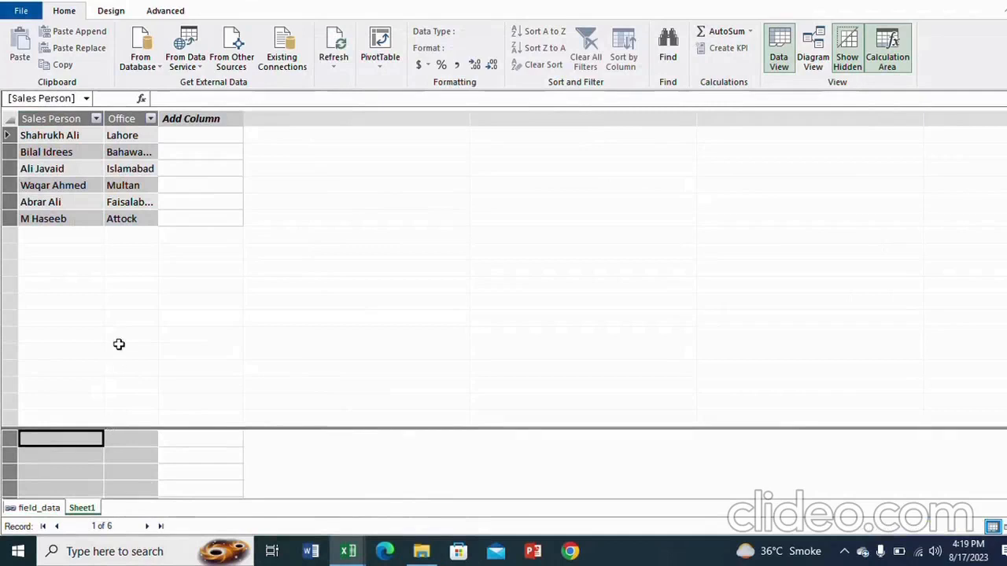
Rename the imported Sheet1 table to office_info and compare it with the field_data table
double_click(82, 508)
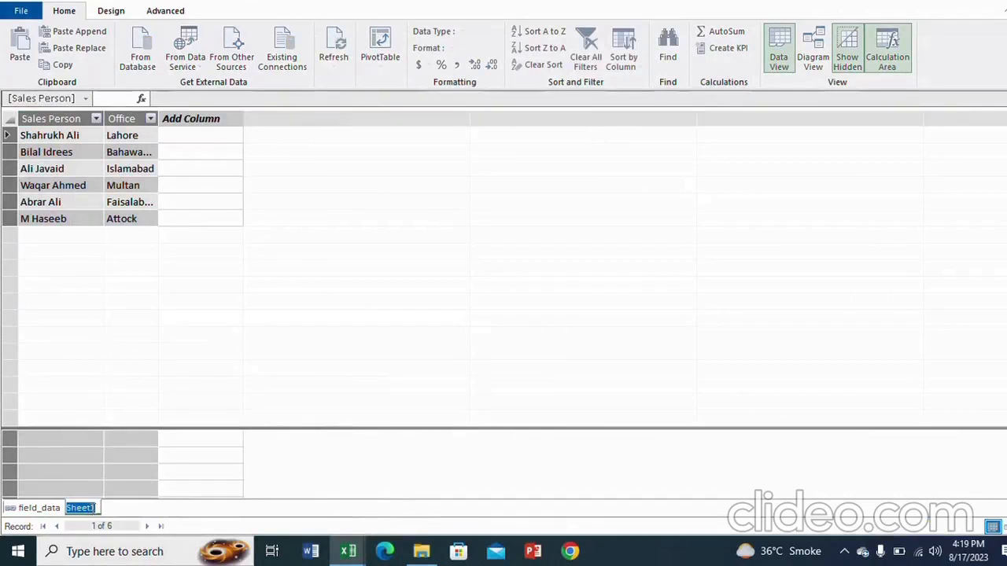
type("o")
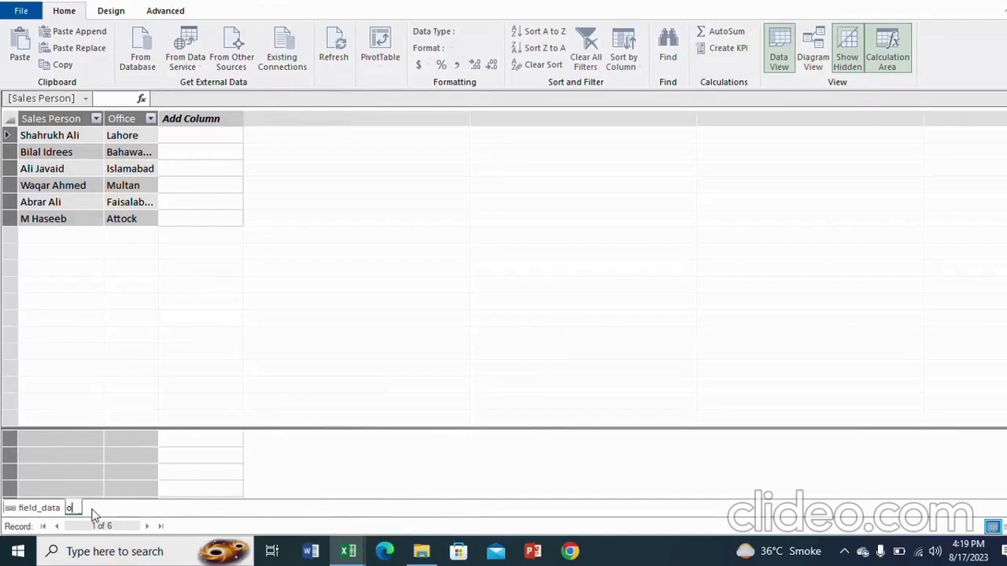
type("ffice_info")
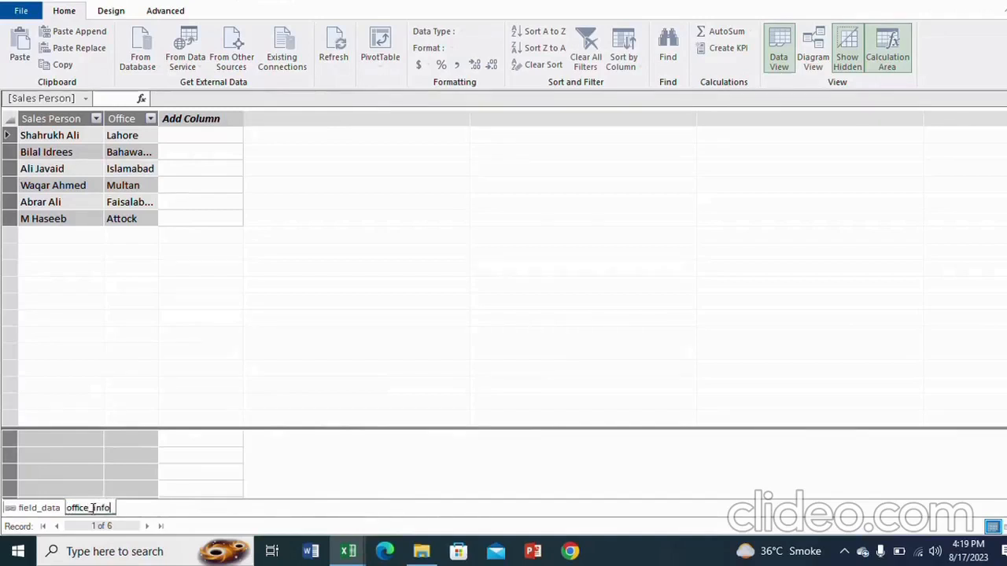
key("Return")
double_click(41, 508)
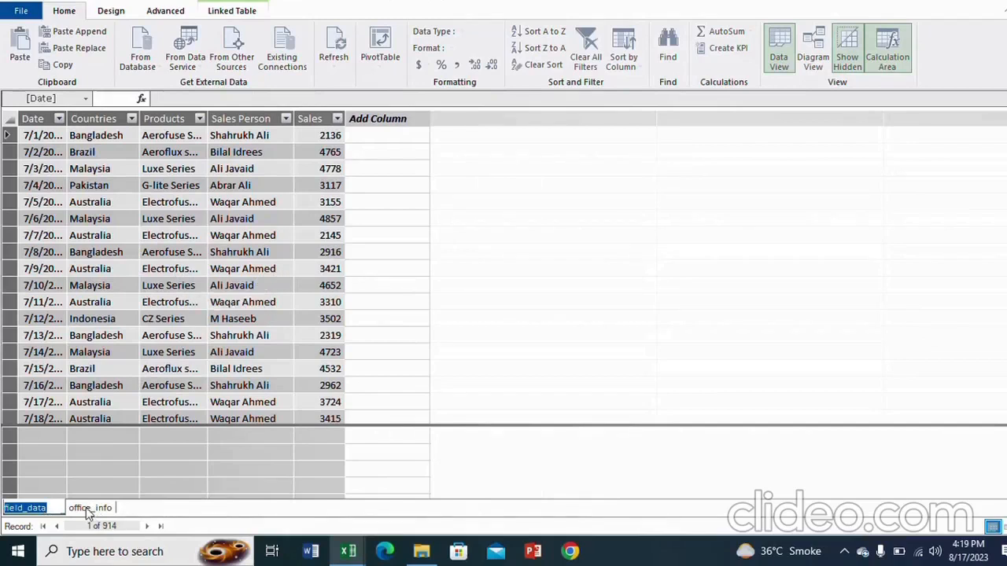
left_click(134, 484)
left_click(91, 509)
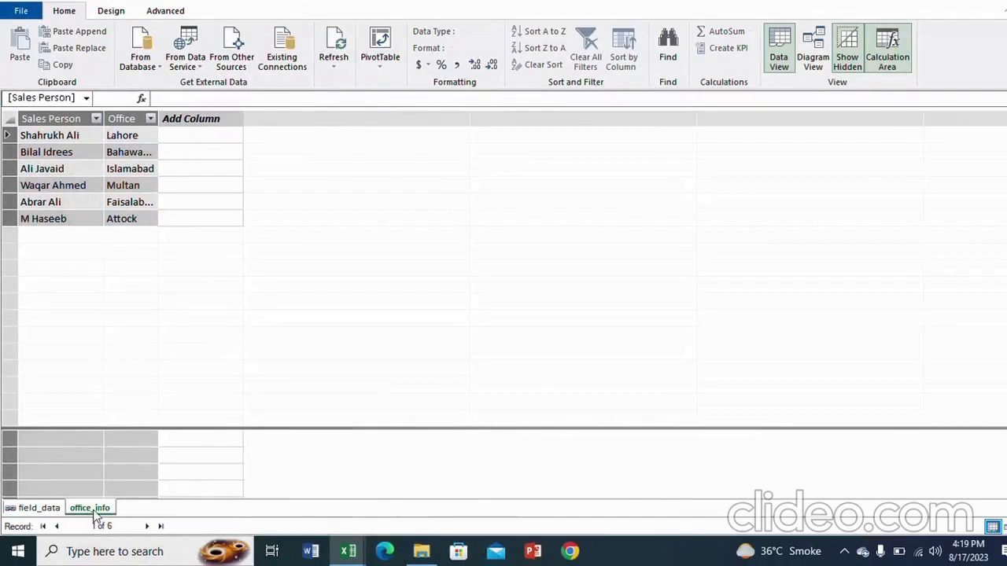
Show the data model as a diagram and arrange field_data above and beside office_info with its Sales Person column in view
left_click(813, 69)
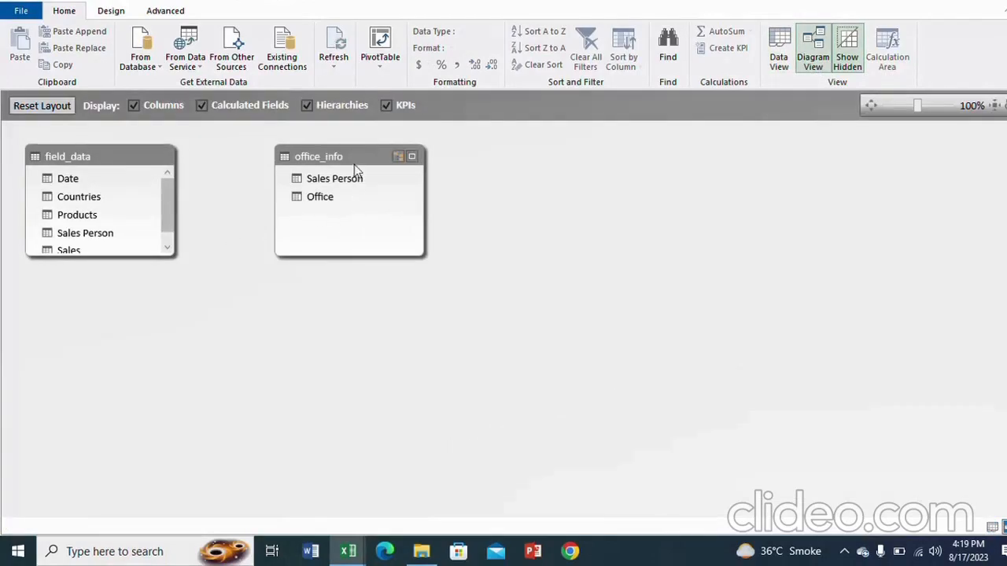
left_click_drag(356, 156, 293, 331)
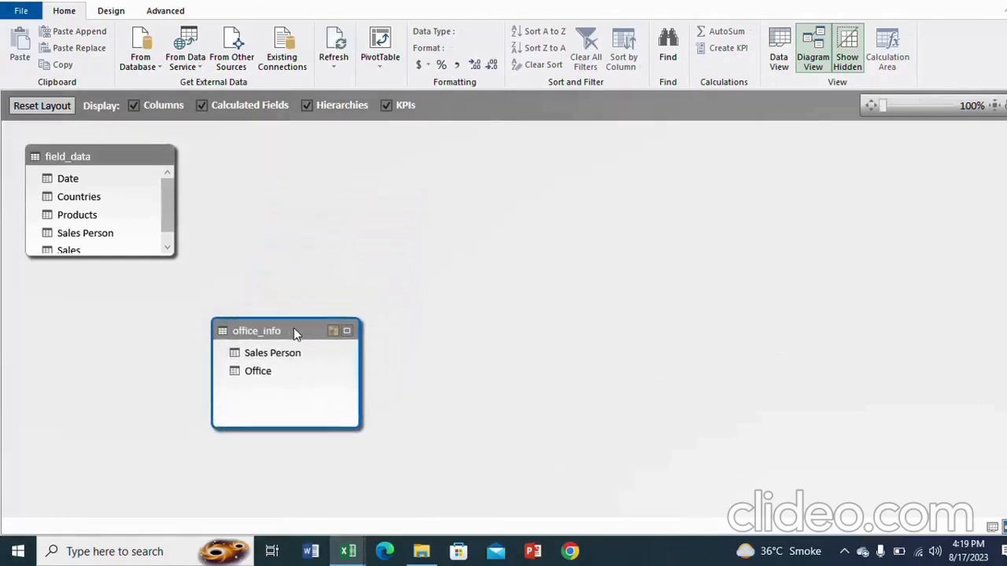
left_click_drag(84, 154, 462, 183)
left_click_drag(307, 332, 304, 315)
left_click_drag(541, 239, 543, 268)
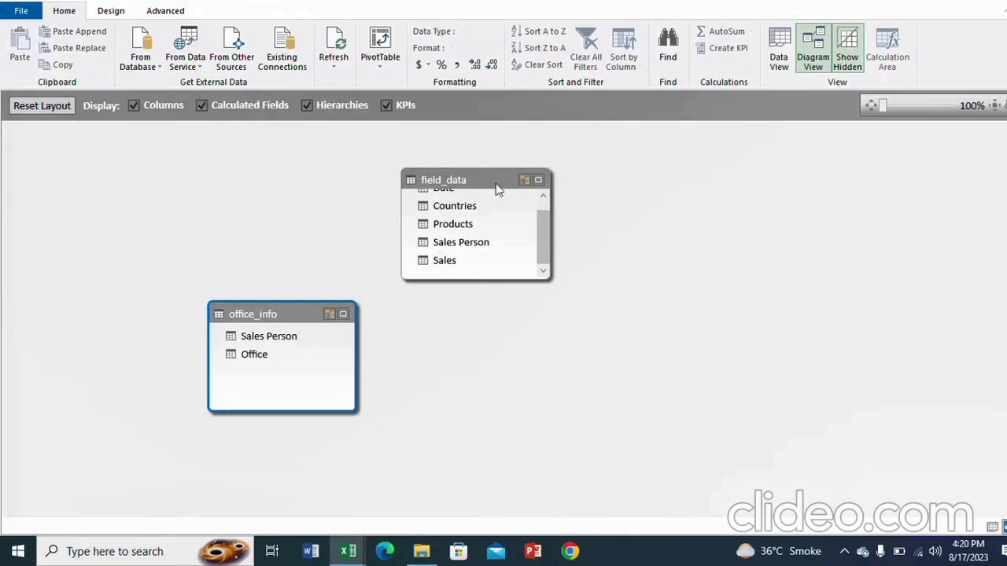
Create a relationship between the Sales Person column of office_info and the Sales Person column of field_data
left_click(295, 345)
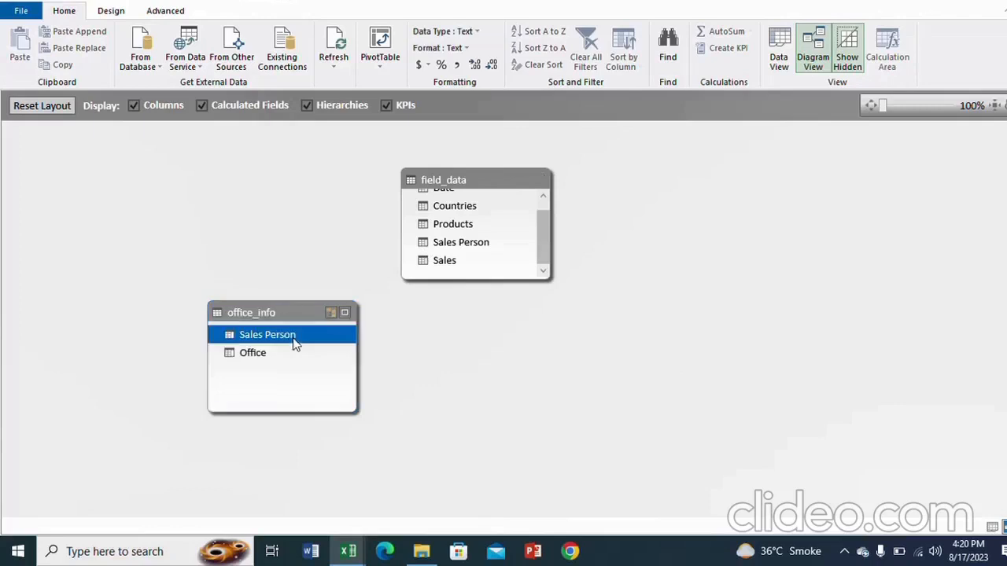
left_click_drag(295, 345, 448, 243)
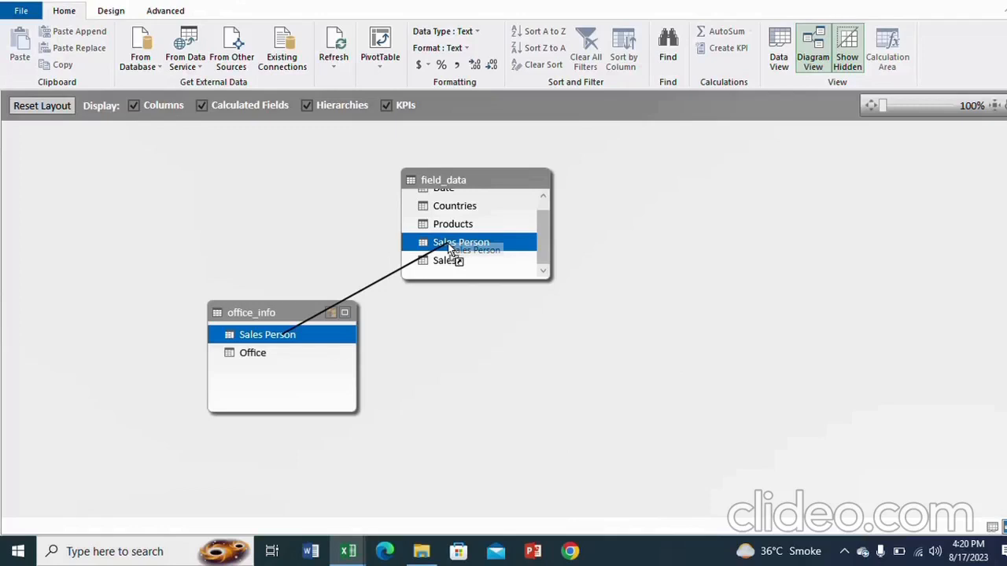
left_click_drag(448, 245, 449, 246)
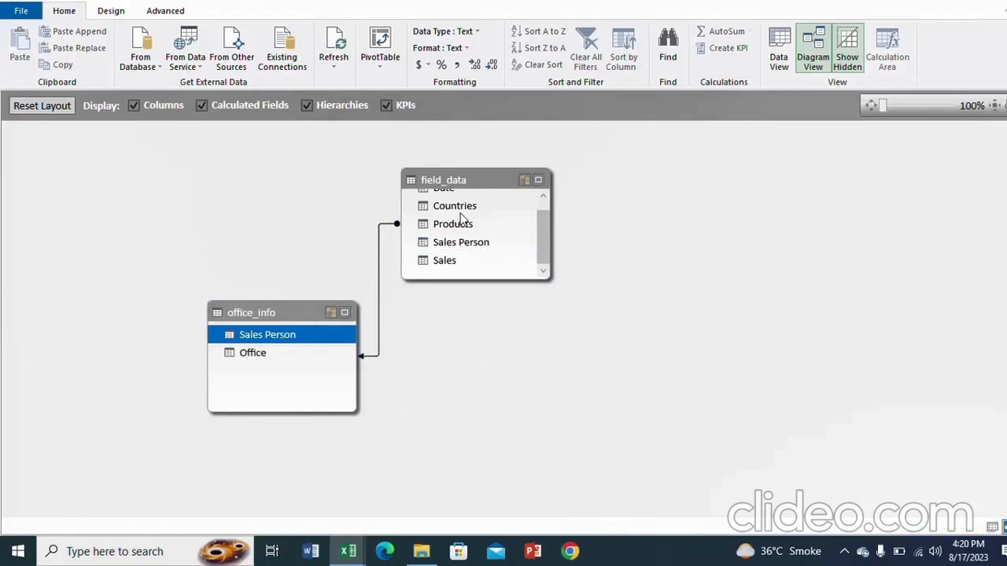
Review which tables and columns the relationship between field_data and office_info uses
left_click(380, 283)
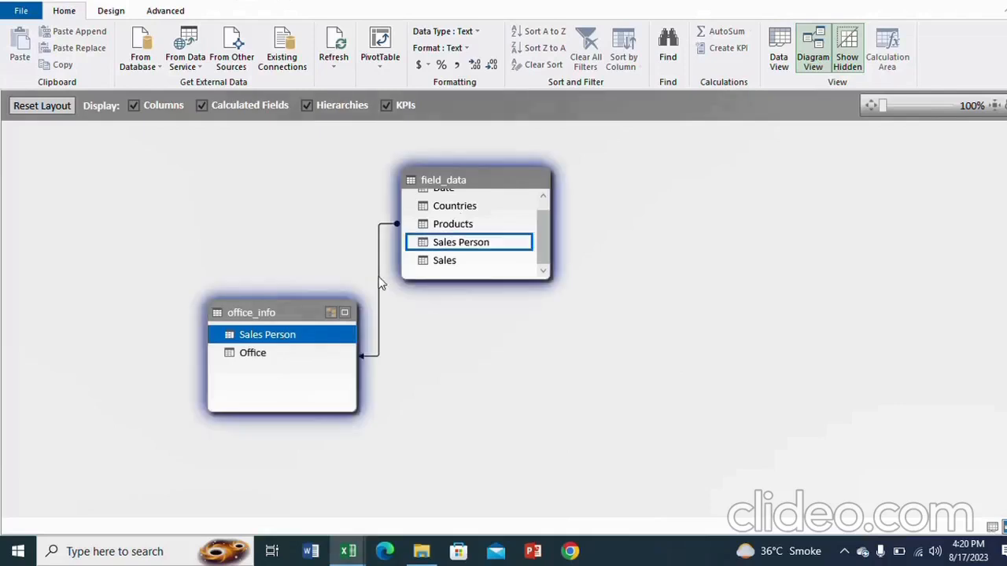
double_click(380, 283)
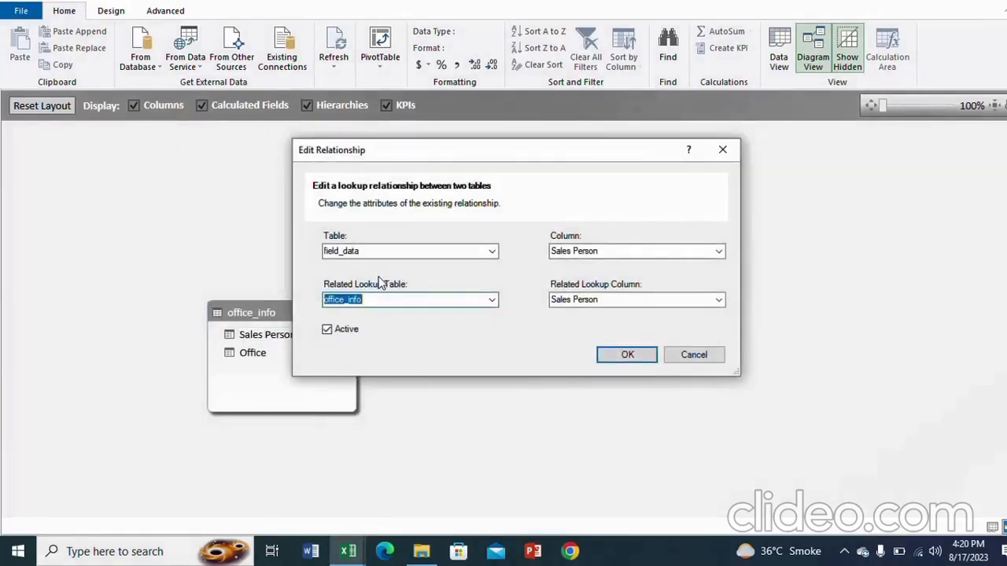
left_click_drag(430, 157, 513, 143)
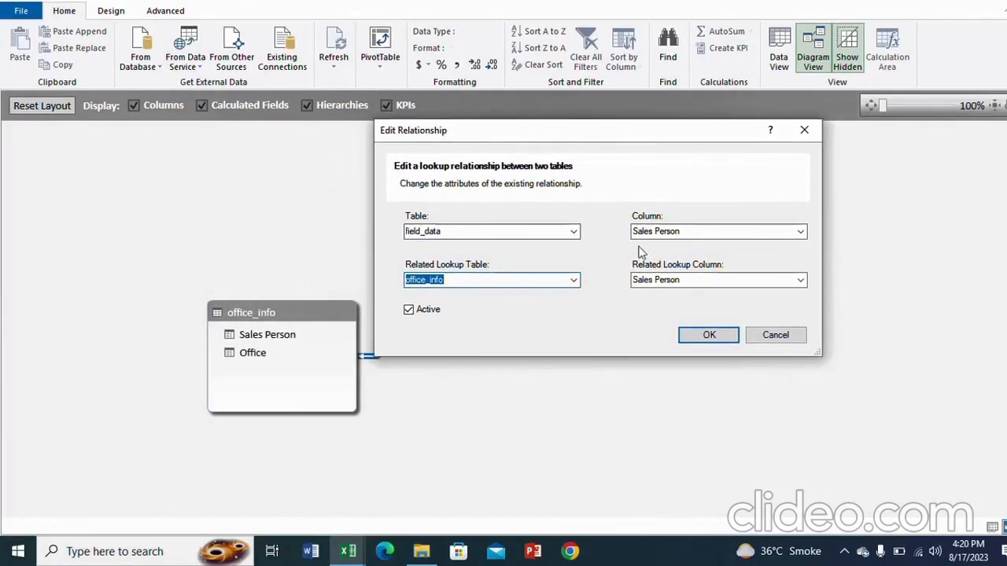
left_click(710, 335)
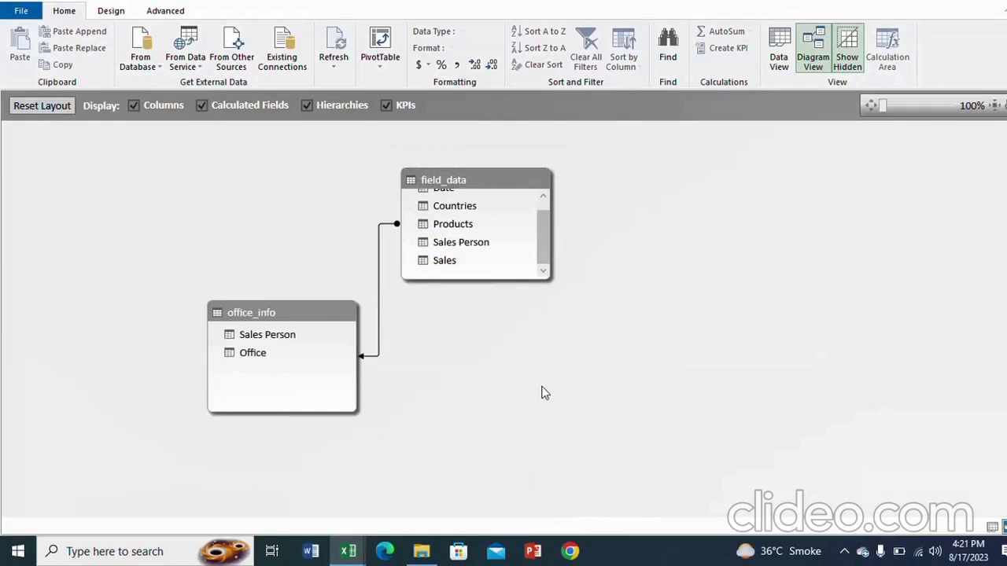
Insert a PivotTable from the data model on a new worksheet and expand the field_data and office_info field lists
left_click(383, 43)
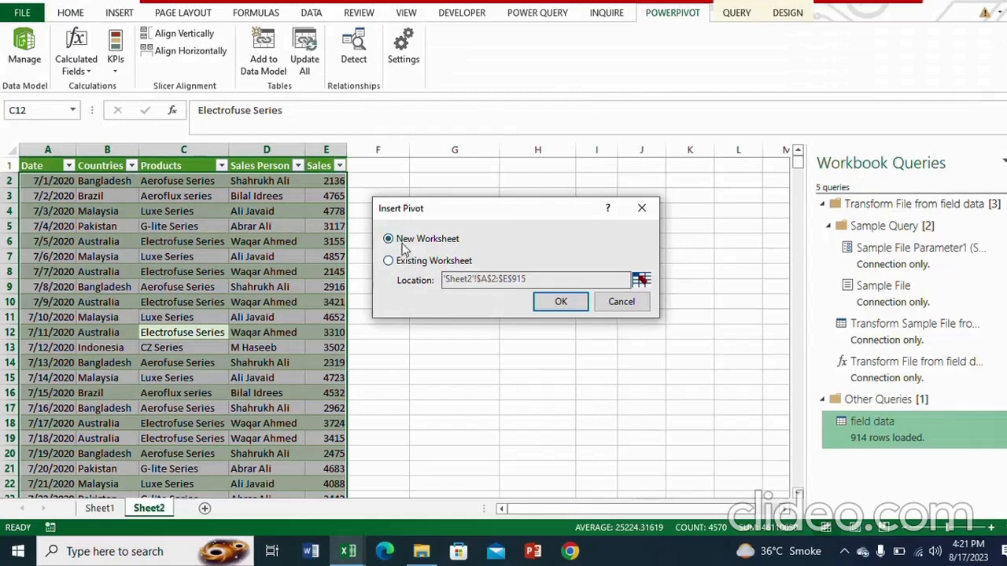
left_click(561, 303)
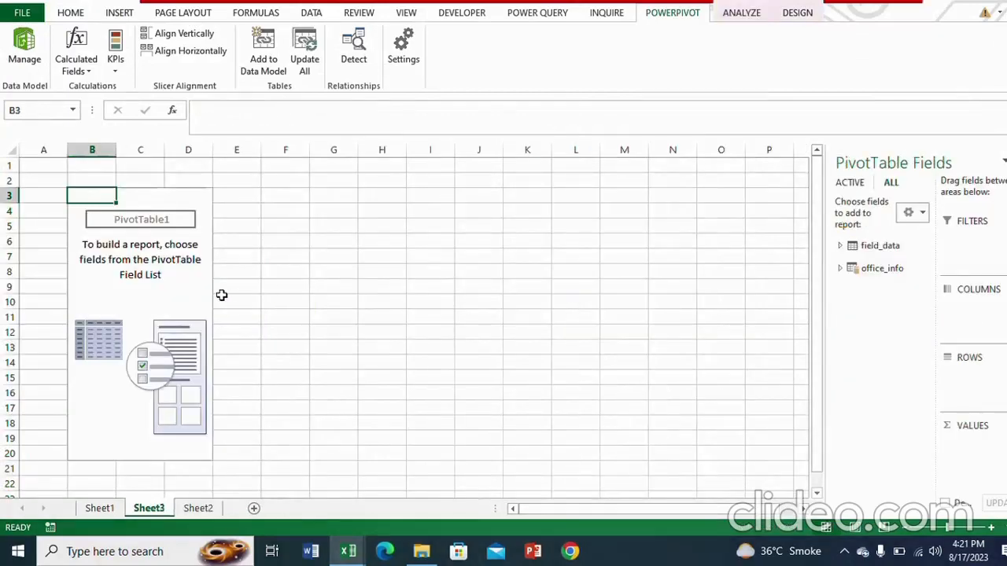
left_click(839, 247)
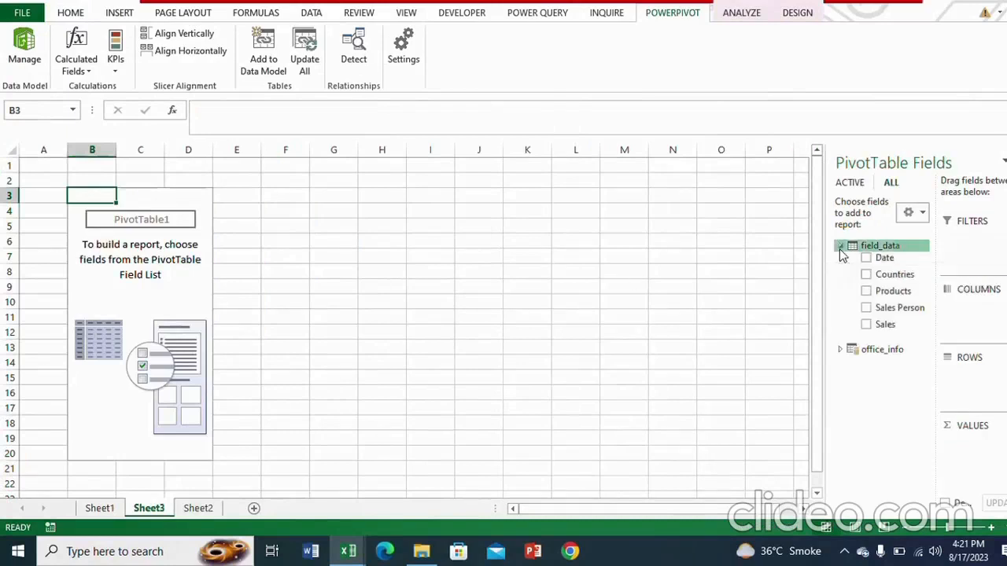
left_click(841, 350)
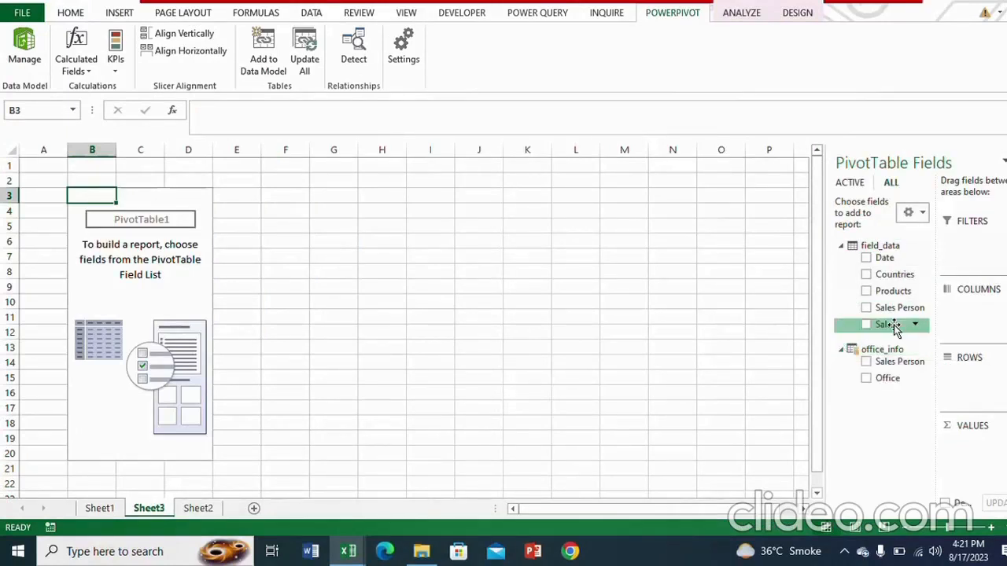
Lay out the PivotTable with Sales summed as values, Countries as rows and office_info's Sales Person as columns
left_click_drag(895, 328, 966, 435)
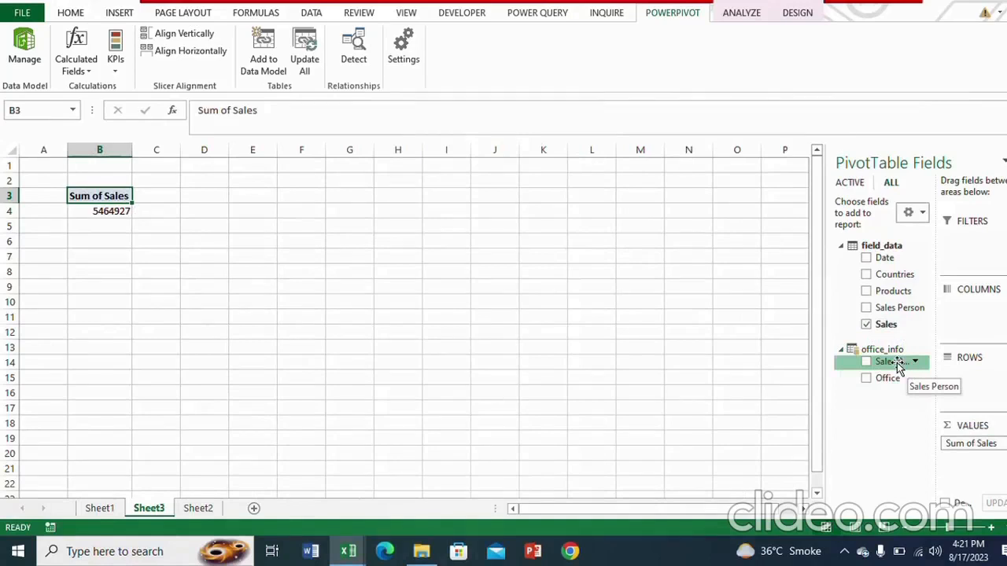
left_click_drag(897, 274, 981, 388)
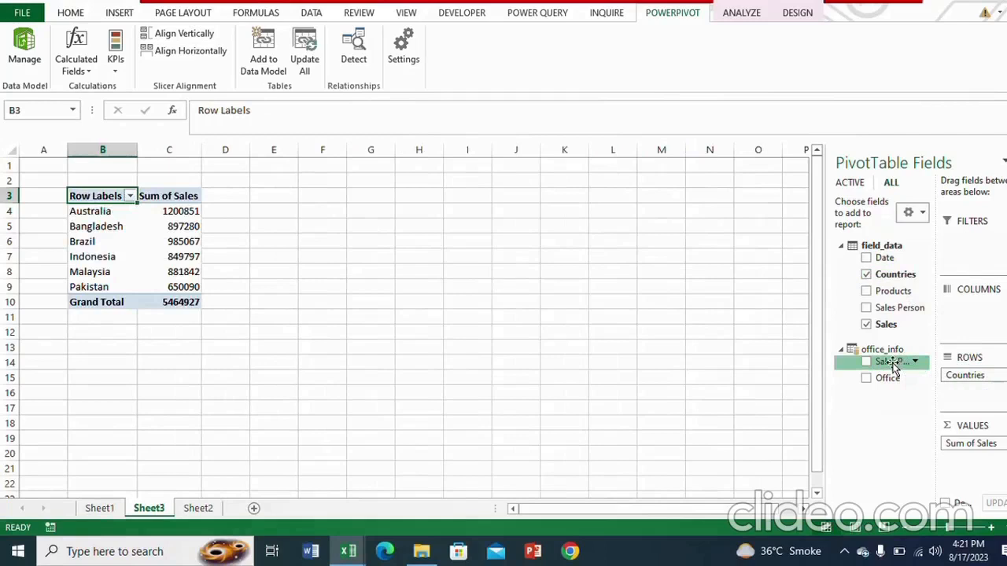
left_click_drag(893, 368, 992, 319)
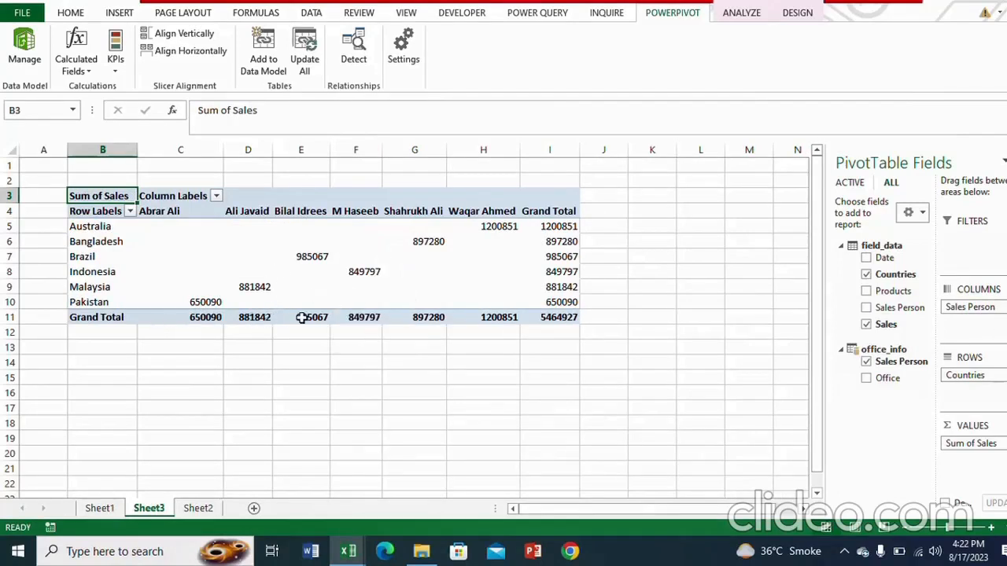
Show the PivotTable's grand totals for columns only and switch its report layout to tabular form
left_click(799, 13)
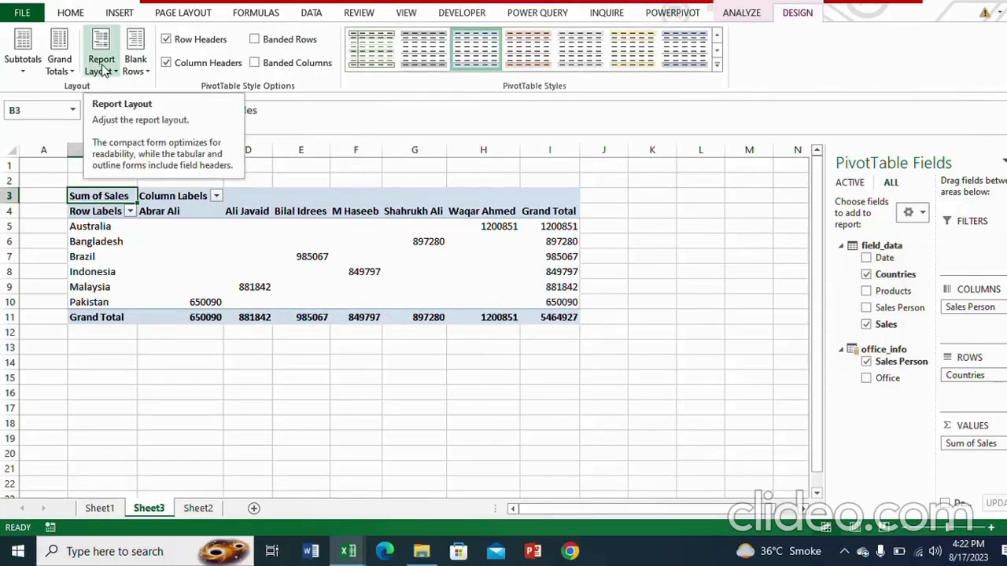
left_click(63, 70)
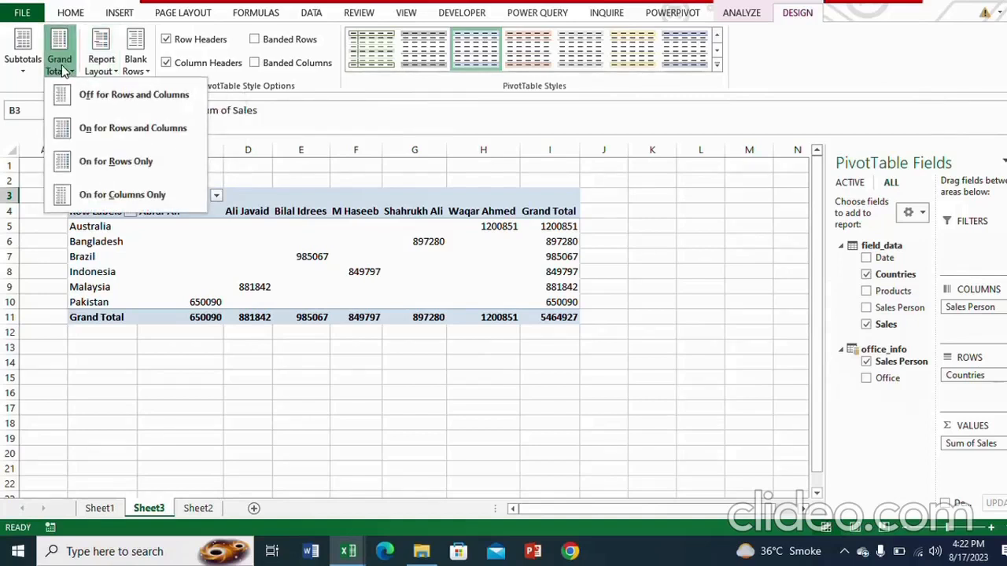
left_click(130, 196)
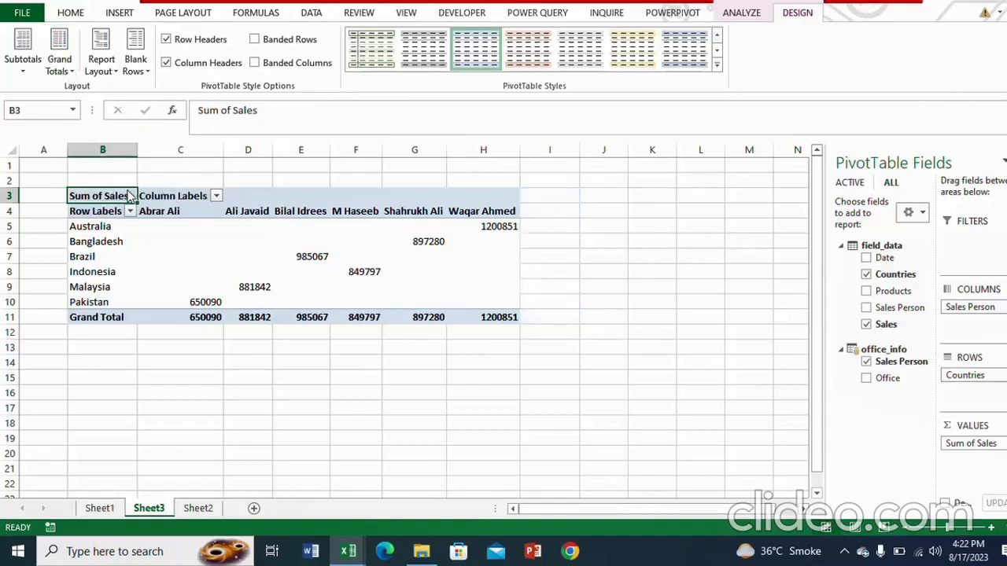
left_click(113, 72)
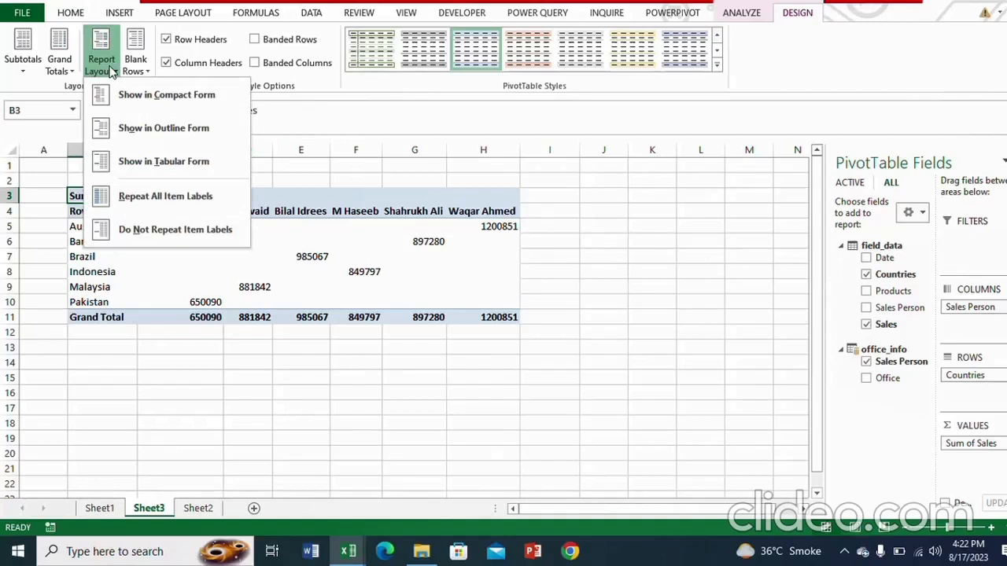
left_click(158, 162)
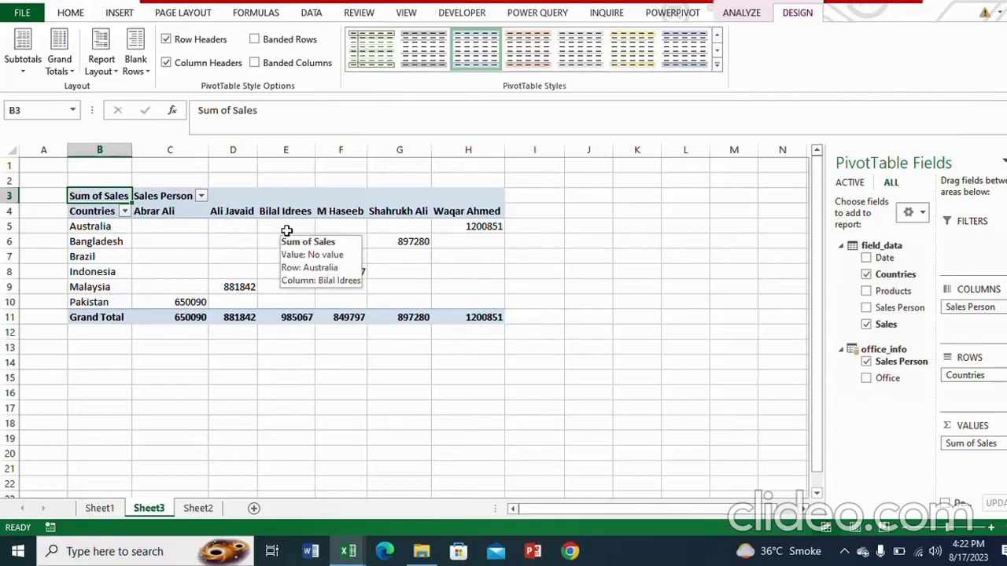
left_click(155, 250)
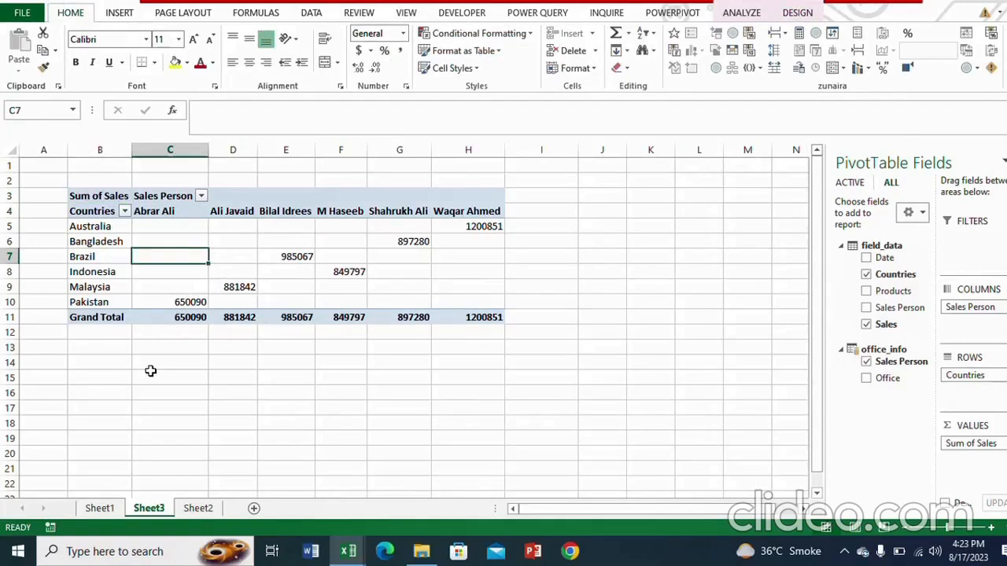
On Sheet1, enter the headers Product in D3 and Type in E3 for the product series list
left_click(100, 509)
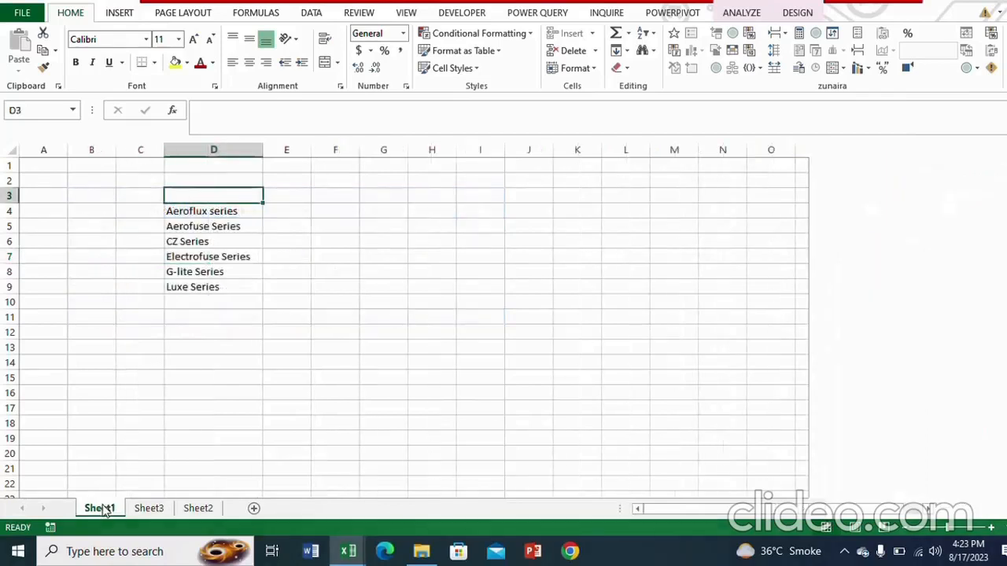
type("Po")
key("BackSpace")
type("roduct")
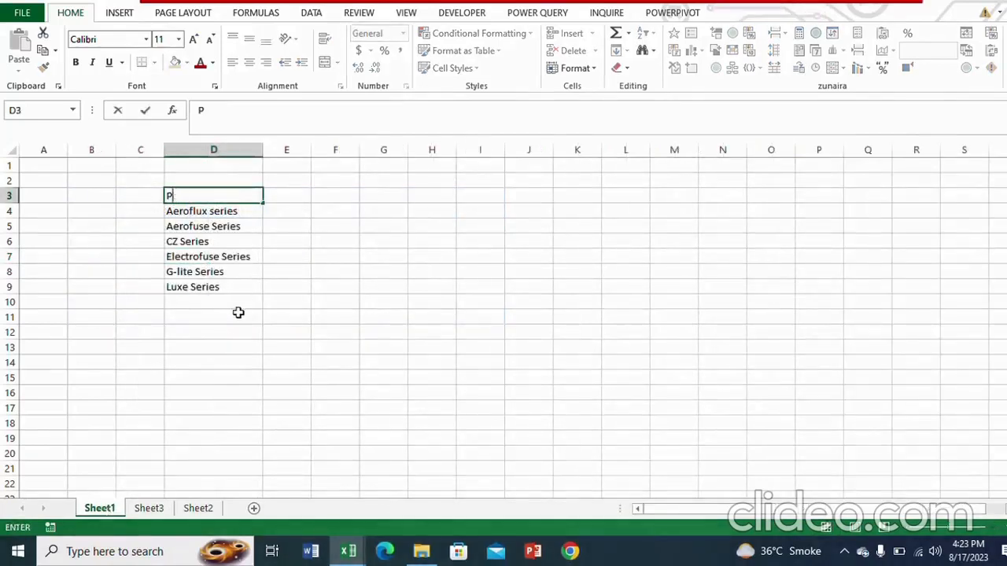
left_click(238, 310)
left_click(296, 199)
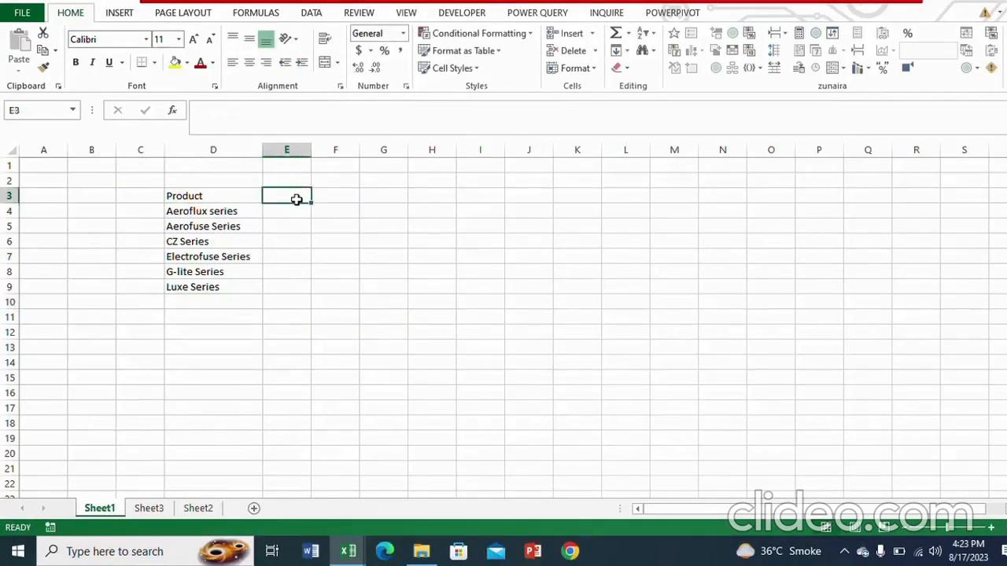
type("Type")
Fill the Type column in E4:E9 with Premium, Premium, Gold, Gold, Silver and Silver
left_click(303, 212)
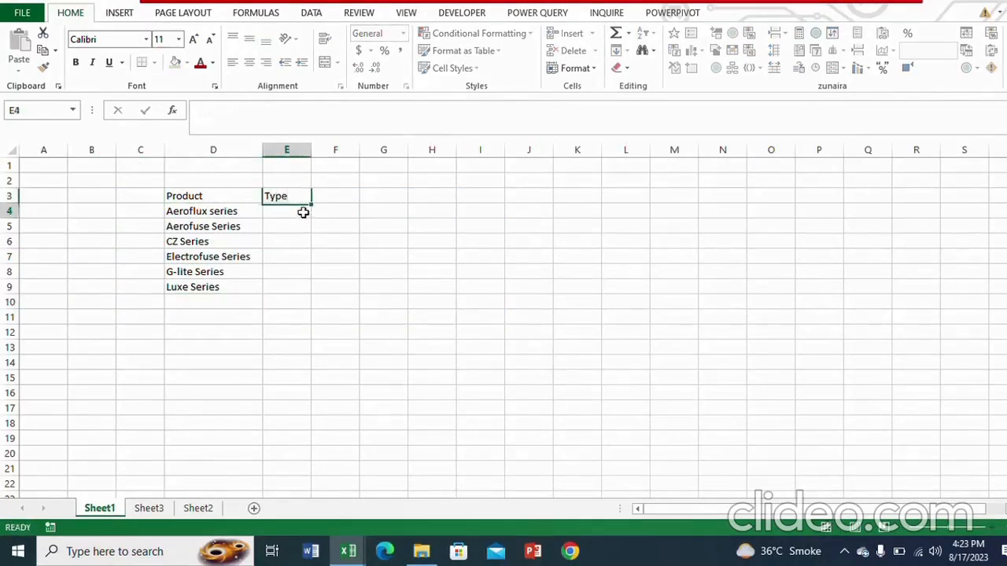
type("Premium")
key("Return")
type("Premium")
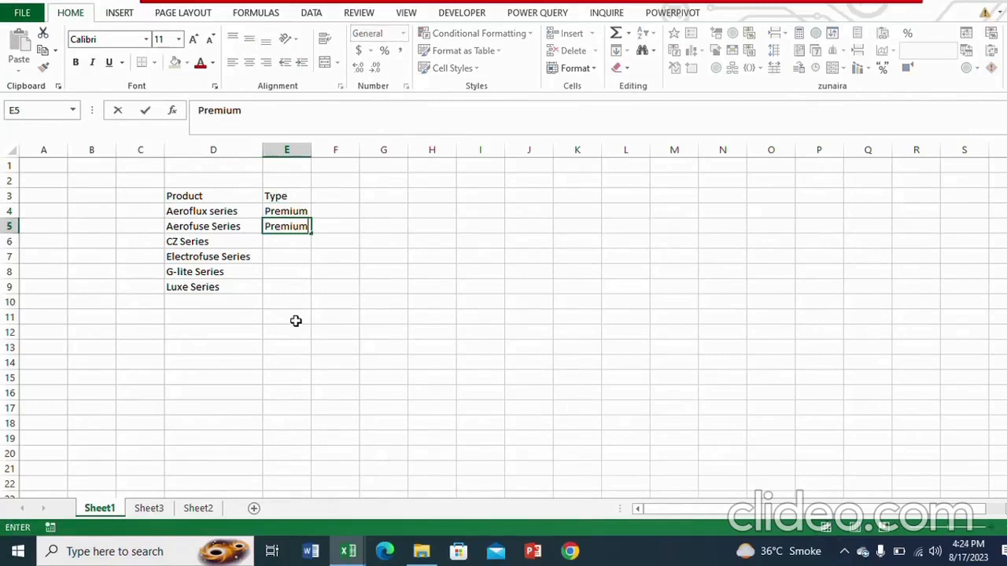
key("Return")
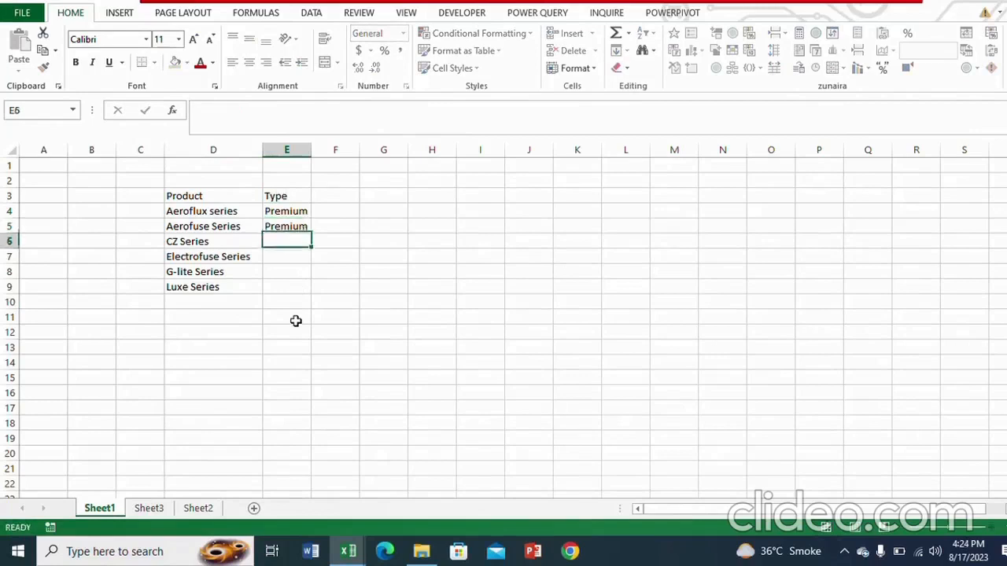
type("Gold")
key("Return")
type("Gold")
key("Return")
type("Silver")
key("Return")
type("Silver")
left_click(253, 322)
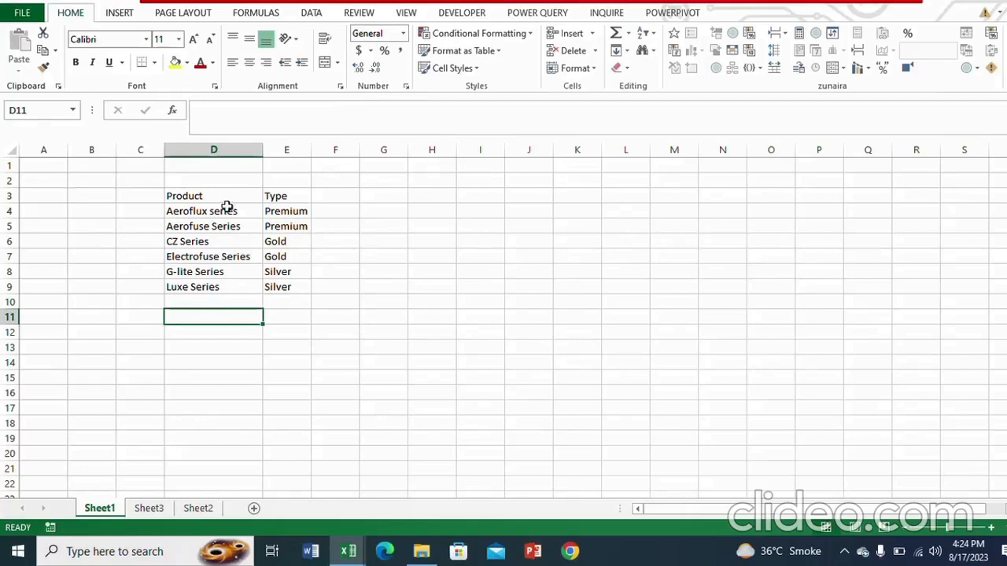
Add the Product and Type range D3:E9 to the data model as a table with headers
left_click_drag(218, 197, 281, 284)
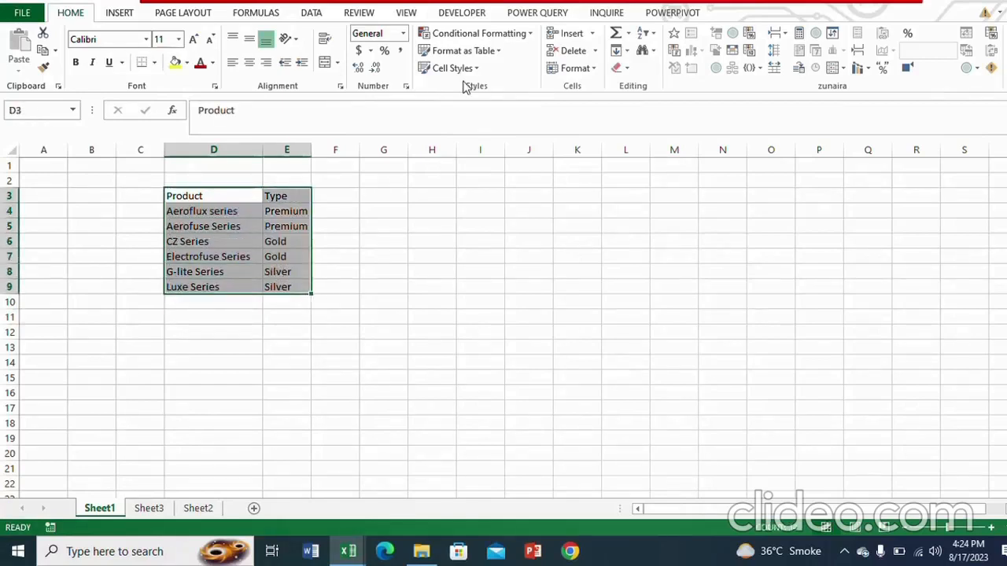
left_click(673, 13)
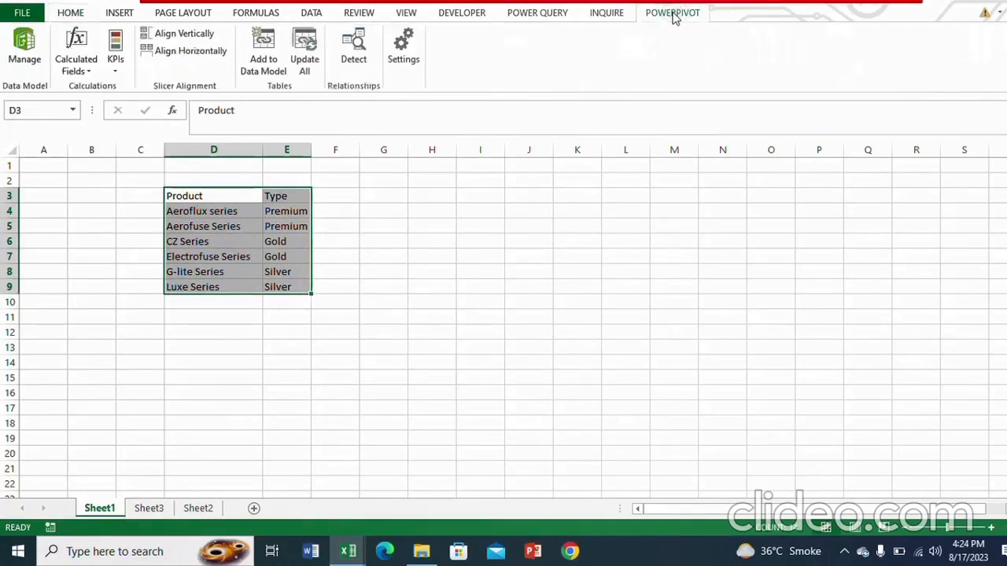
left_click(269, 69)
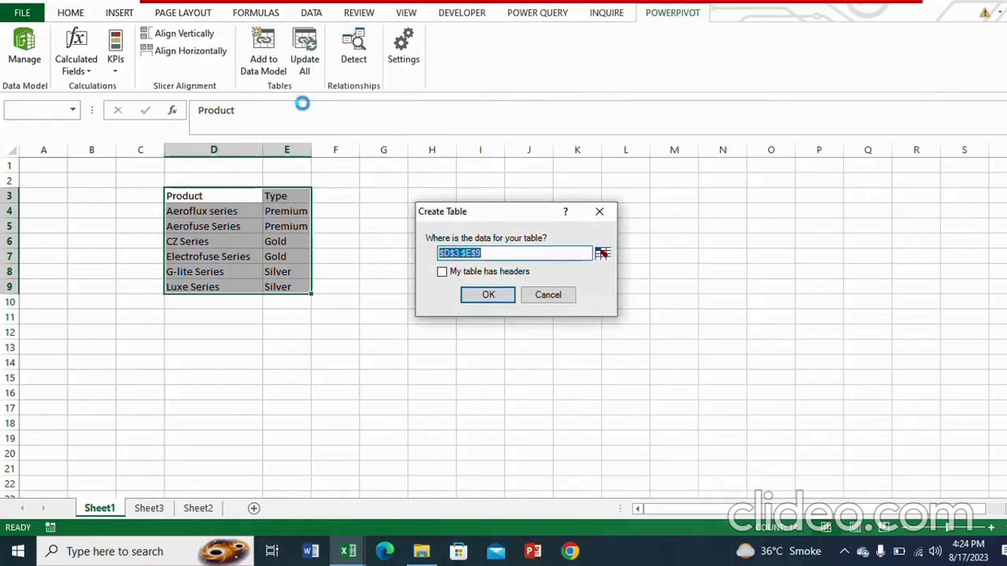
left_click(443, 272)
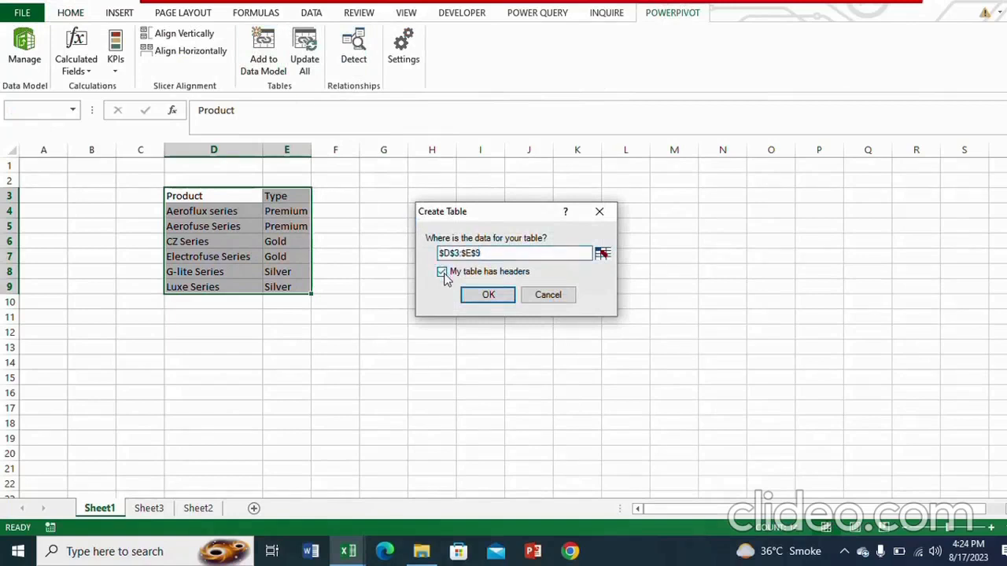
left_click(489, 295)
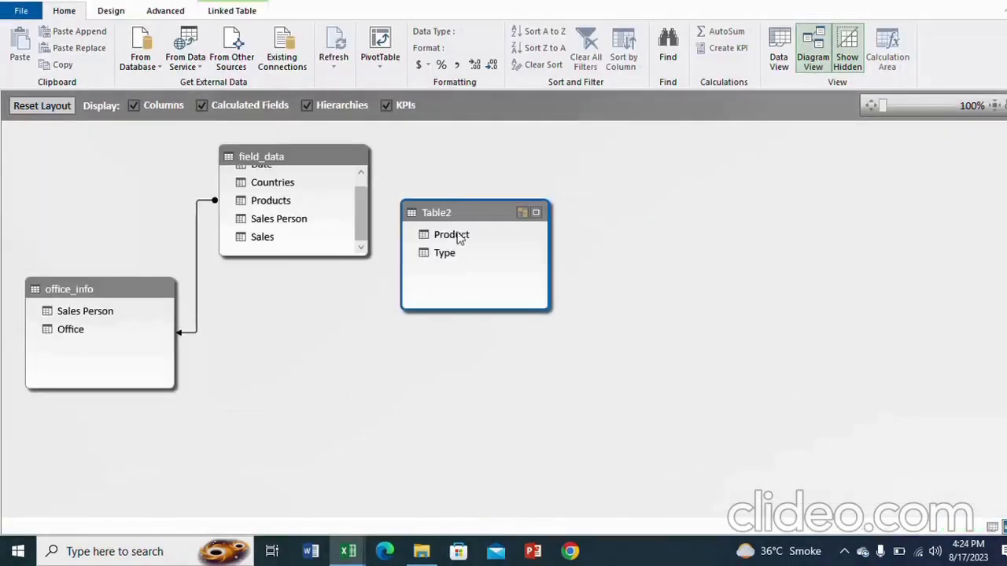
Move Table2 lower in the diagram, relate its Product column to field_data's Products column, and return to the workbook
left_click_drag(470, 217, 449, 300)
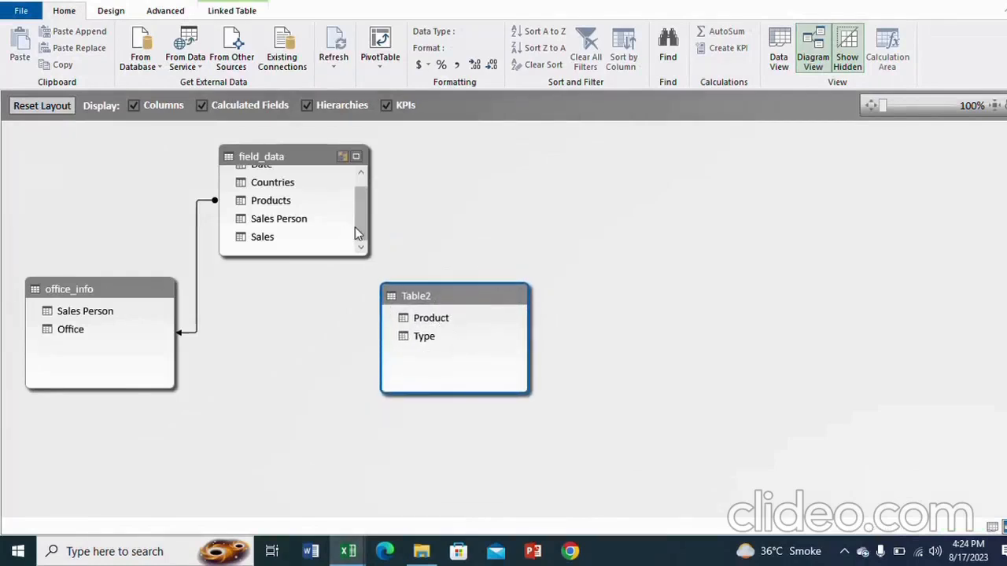
scroll(358, 226, "up", 1)
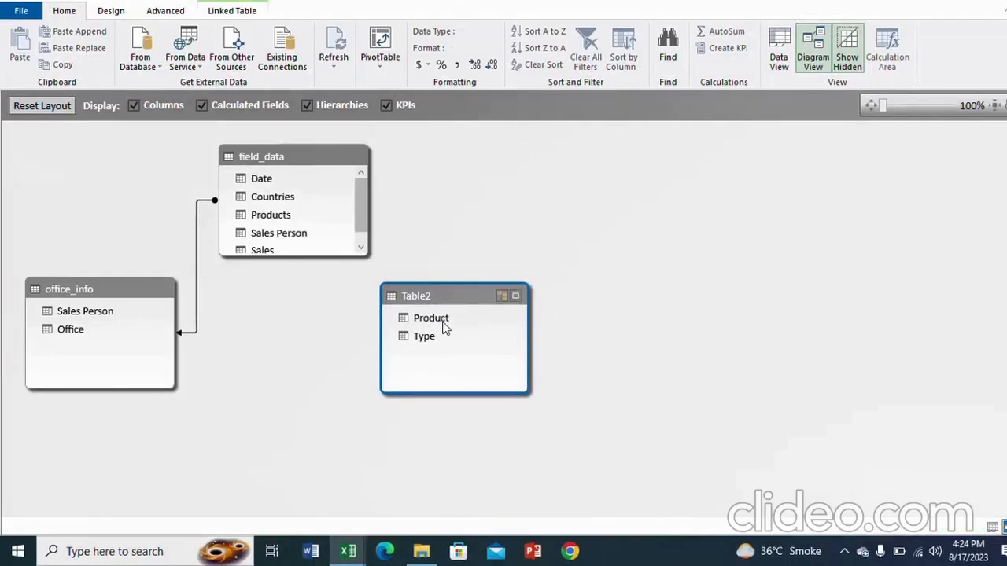
left_click(286, 220)
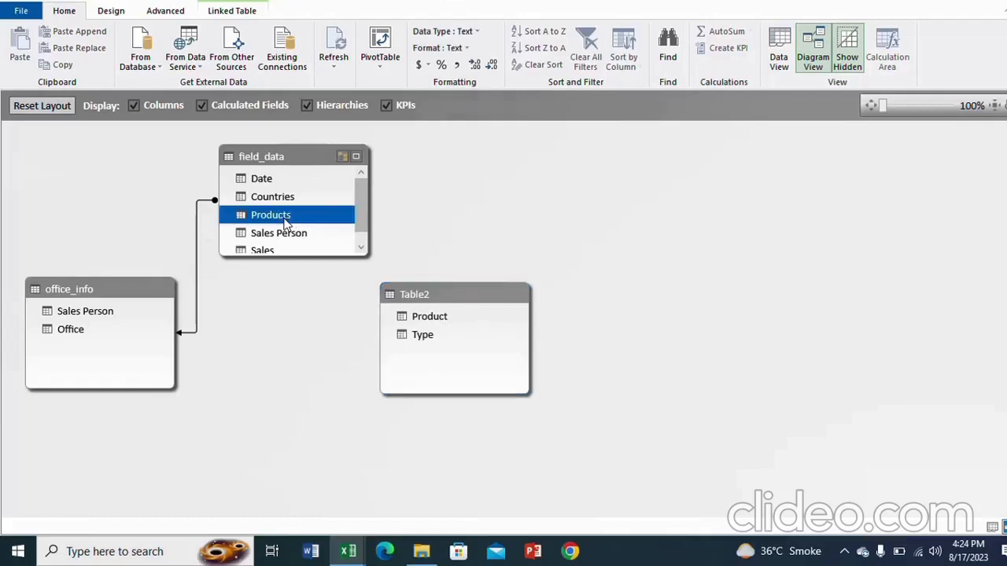
left_click(428, 318)
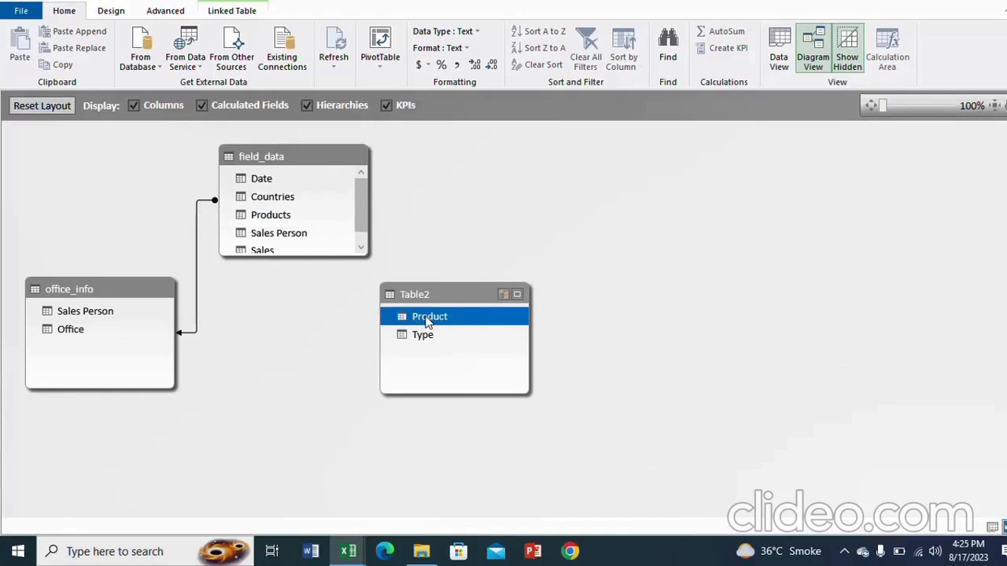
left_click_drag(429, 321, 295, 205)
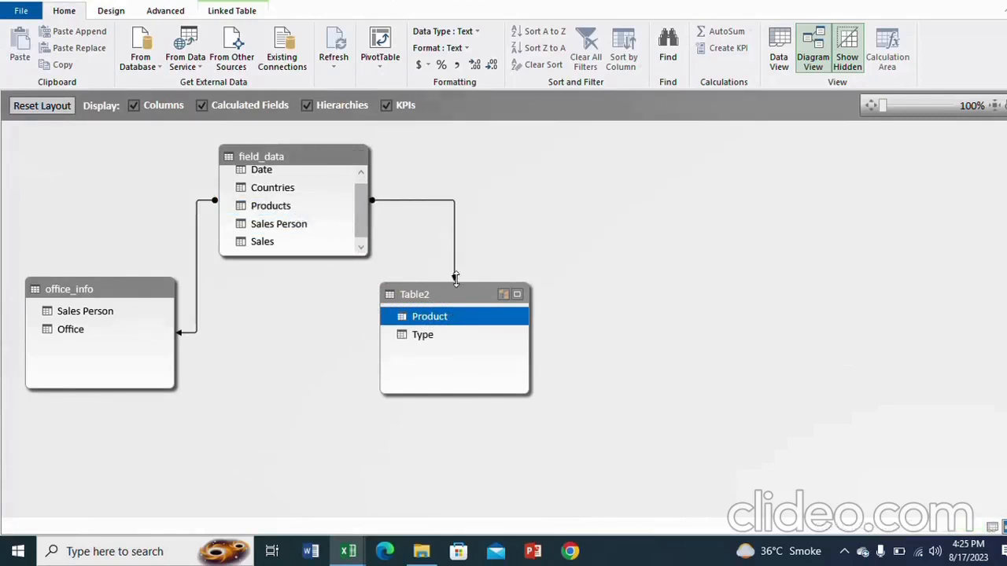
left_click(942, 4)
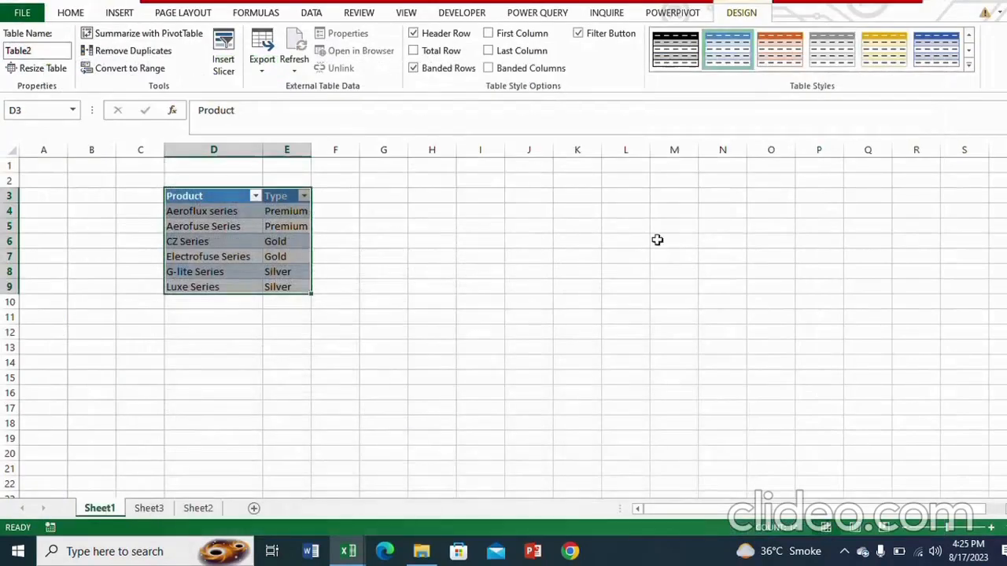
Add Type from Table2 to the rows of the Sheet3 PivotTable, below Countries
left_click(193, 510)
left_click(149, 509)
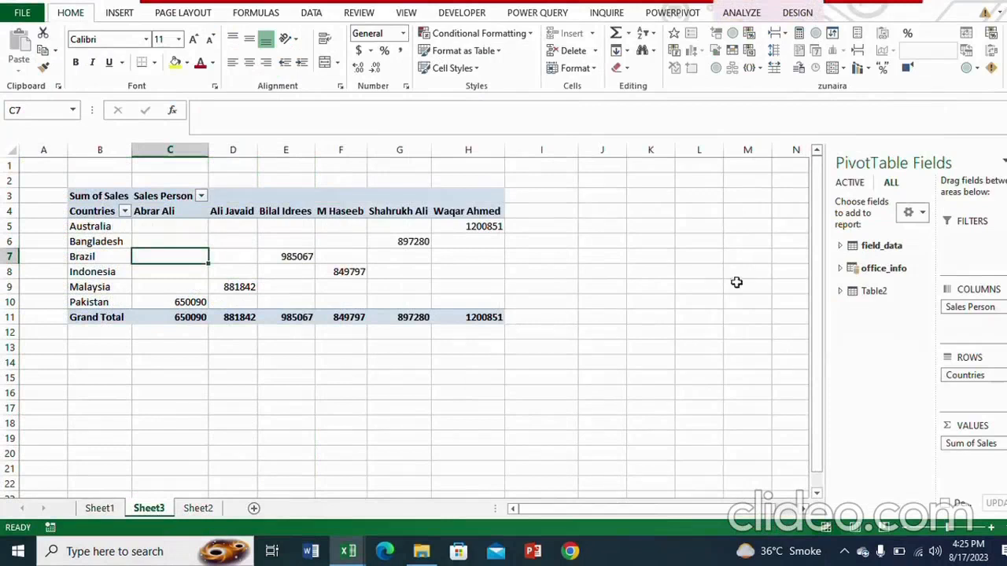
left_click(865, 291)
left_click(873, 268)
left_click(840, 245)
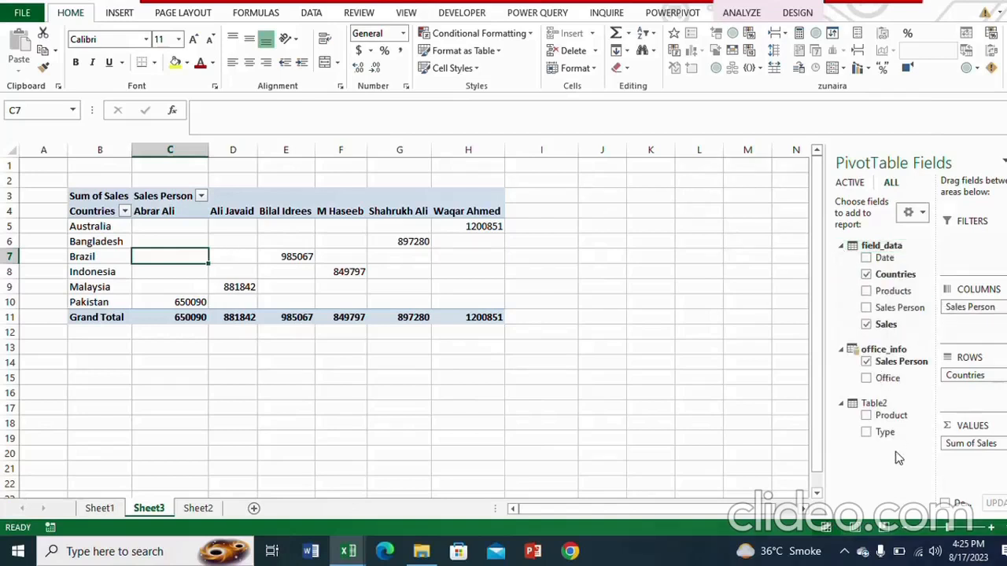
left_click_drag(892, 435, 978, 393)
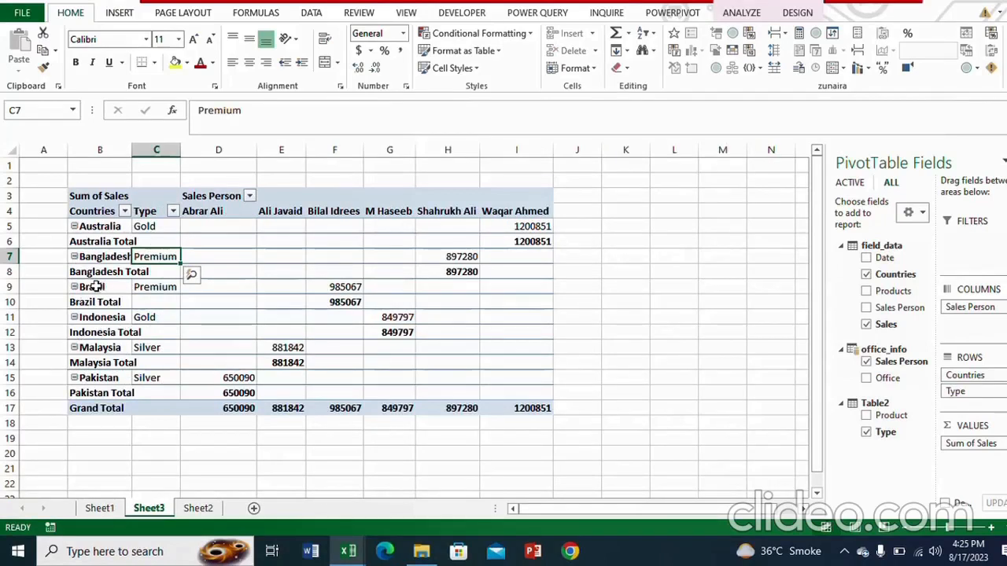
Turn off all subtotals in the PivotTable
left_click(797, 12)
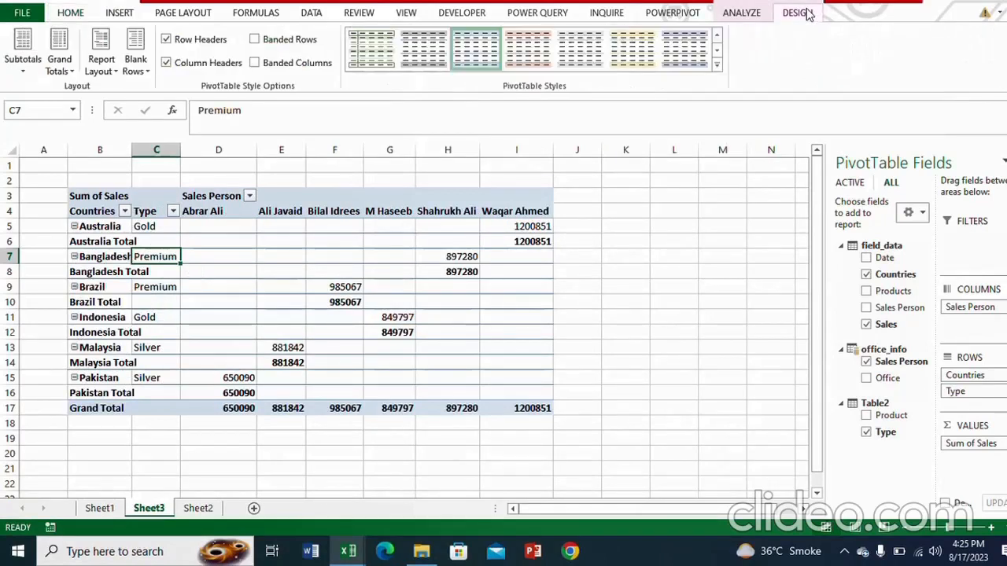
left_click(23, 51)
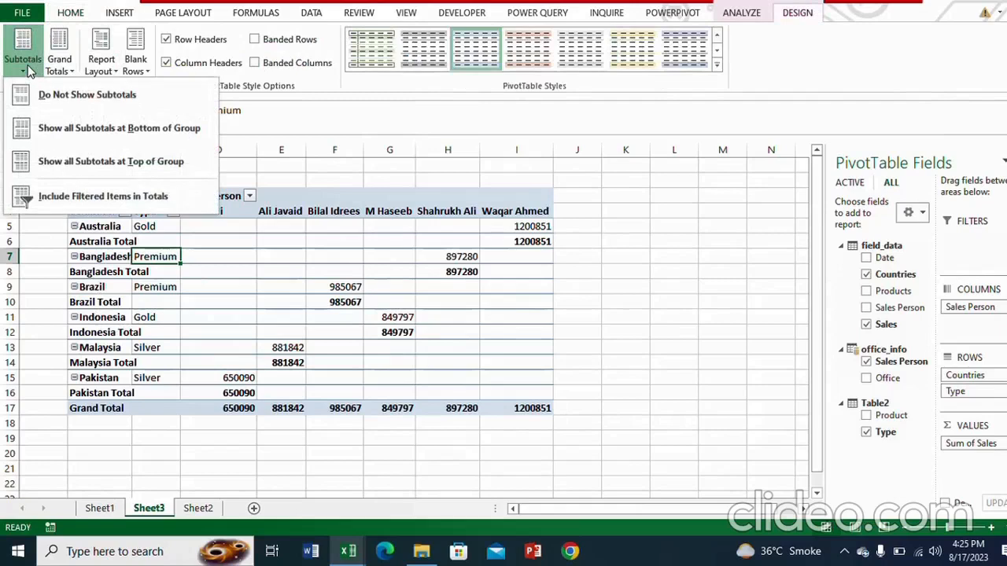
left_click(69, 95)
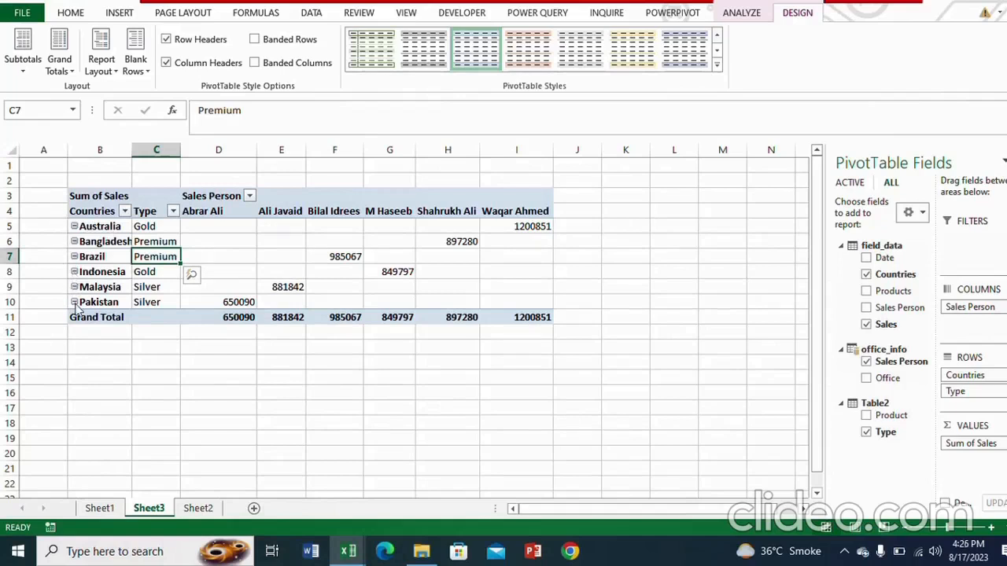
Hide the expand and collapse buttons beside the PivotTable's country labels
left_click(744, 13)
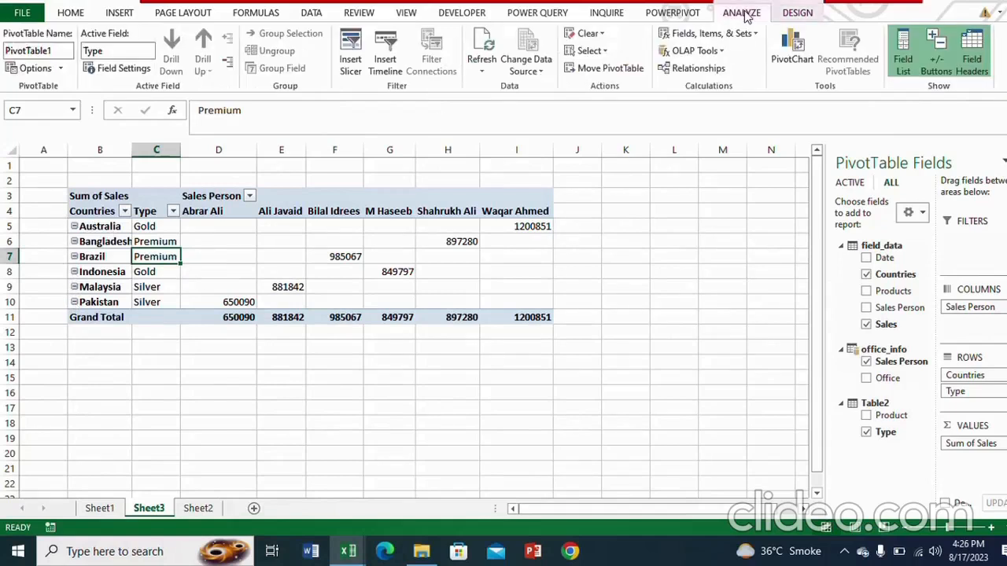
left_click(937, 67)
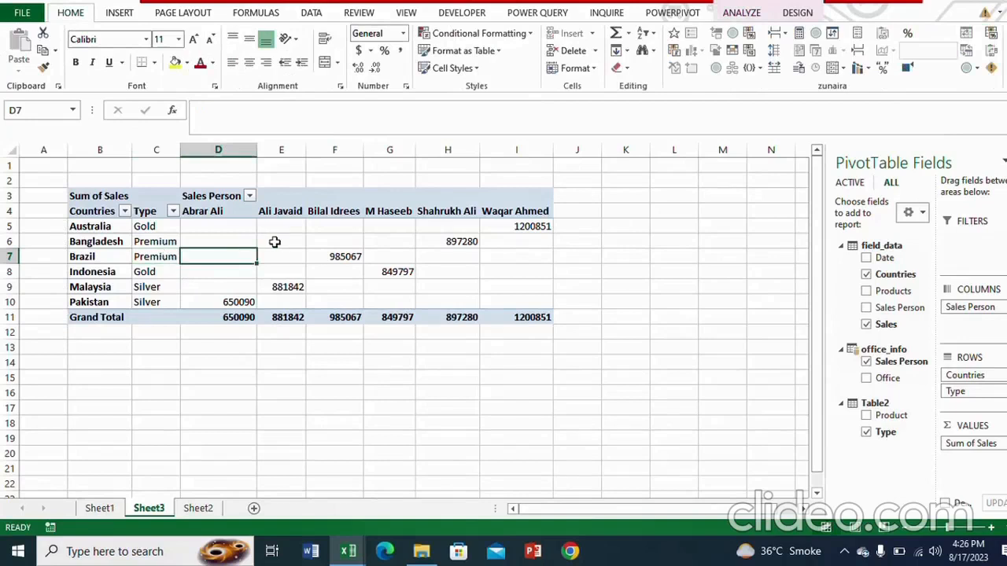
left_click(346, 228)
left_click(202, 231)
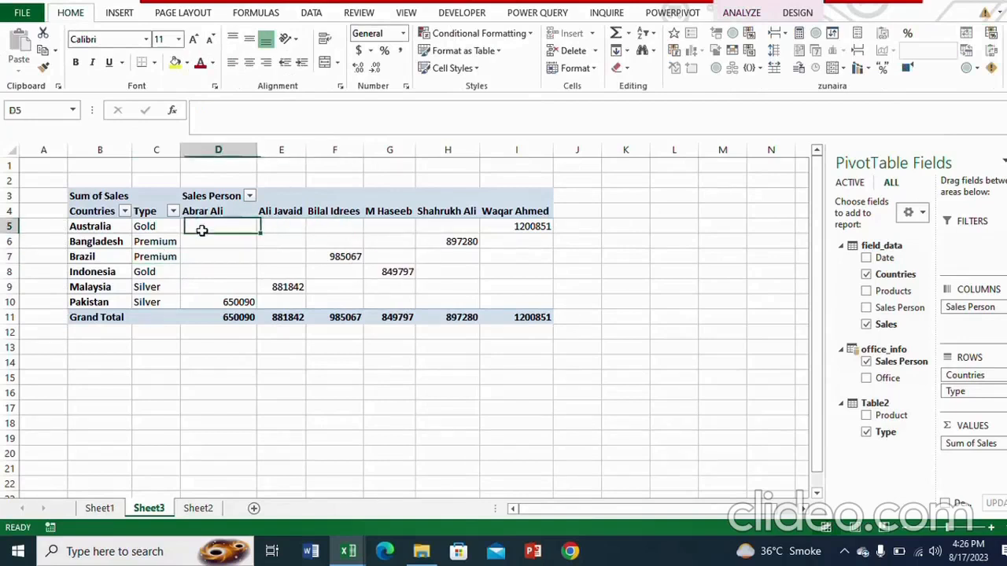
Apply the gold Pivot Style Medium 5 to the Sheet3 PivotTable
left_click(797, 12)
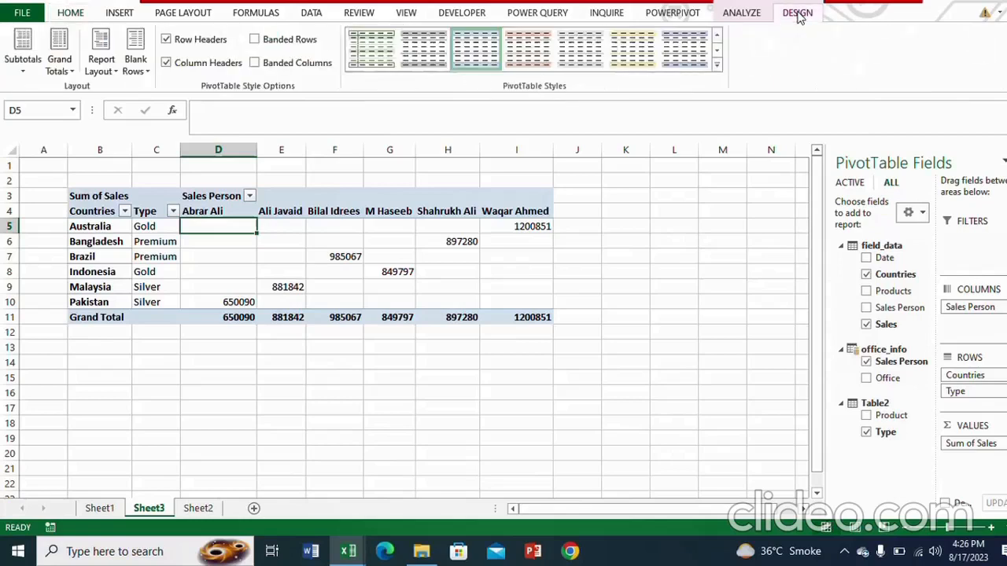
left_click(716, 62)
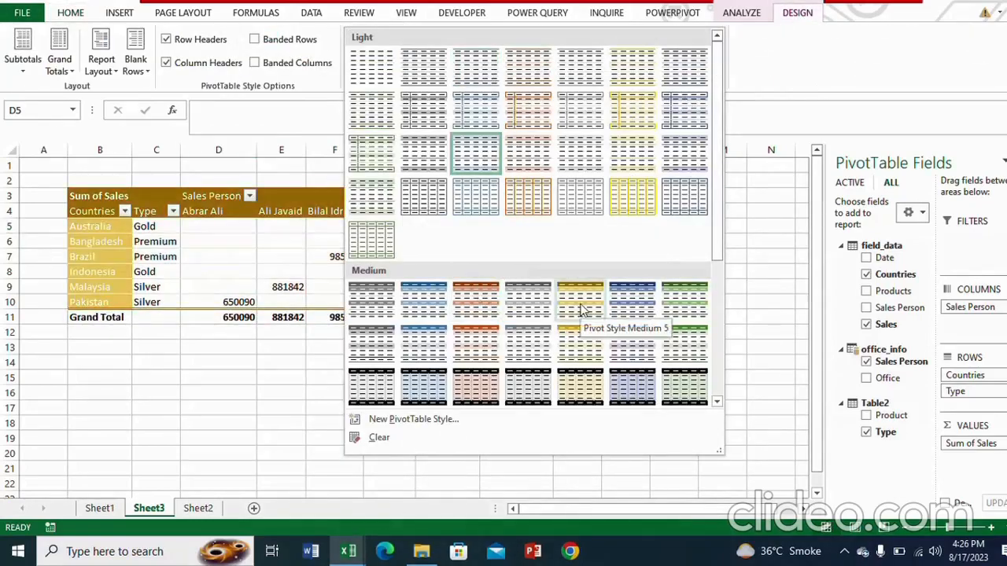
left_click(581, 355)
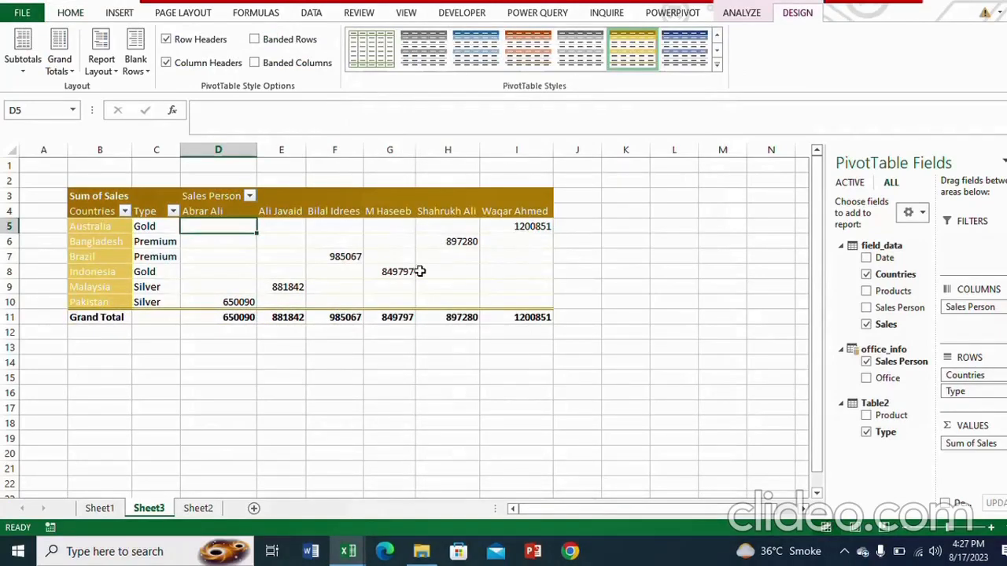
left_click(341, 348)
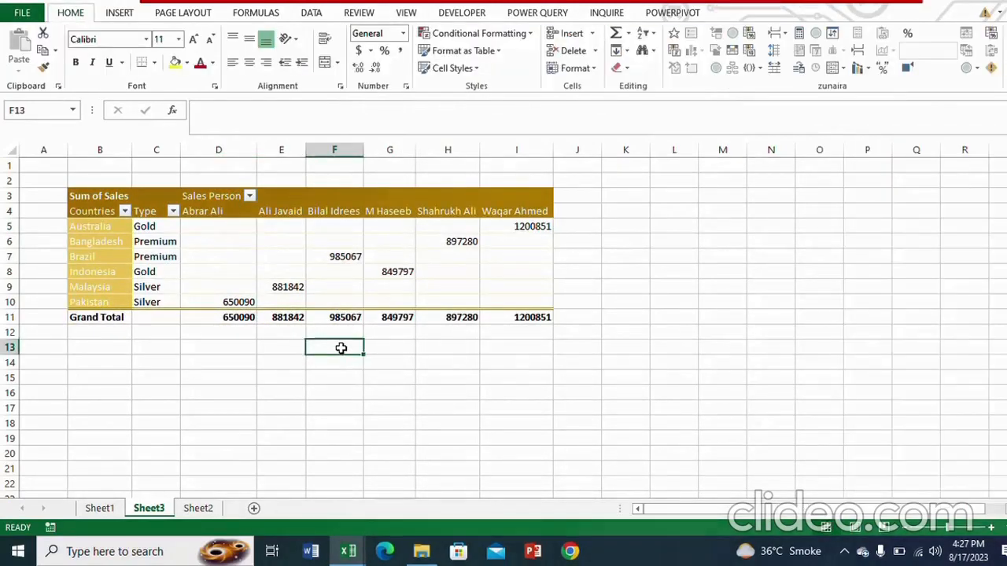
Change the font colour of the PivotTable's country labels, Australia through Pakistan, to black
left_click_drag(112, 228, 114, 297)
left_click(212, 63)
left_click(211, 81)
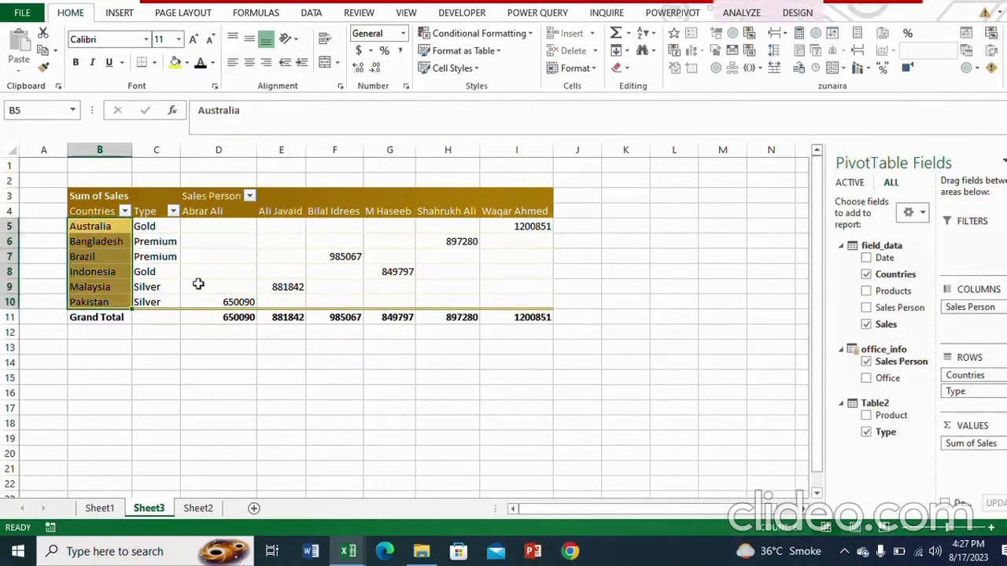
left_click(198, 343)
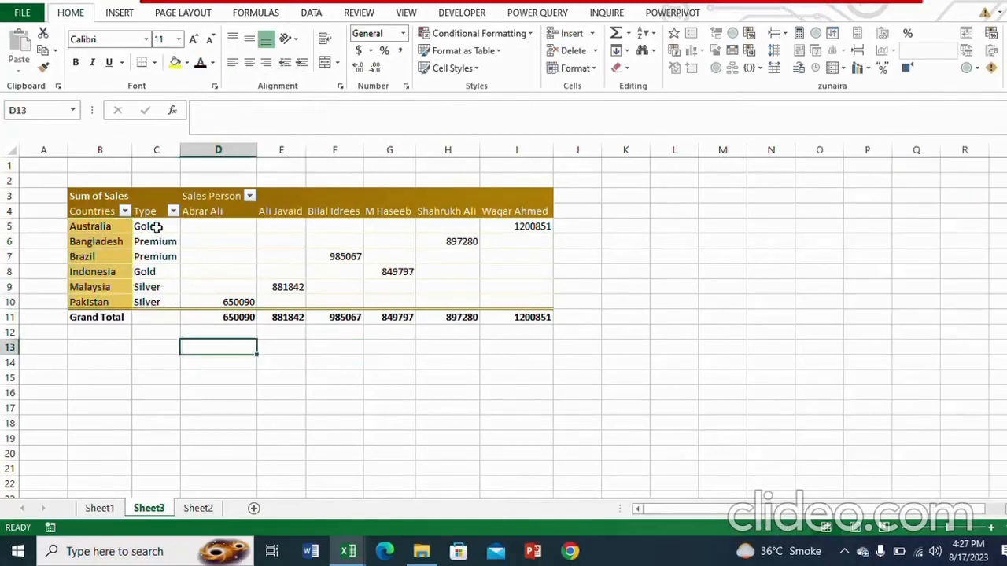
left_click(300, 363)
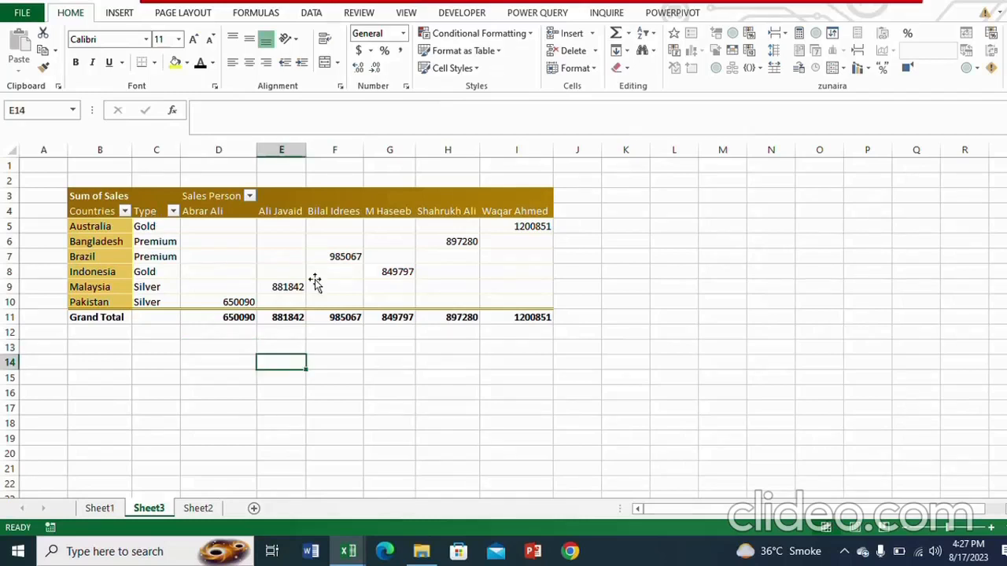
left_click(332, 227)
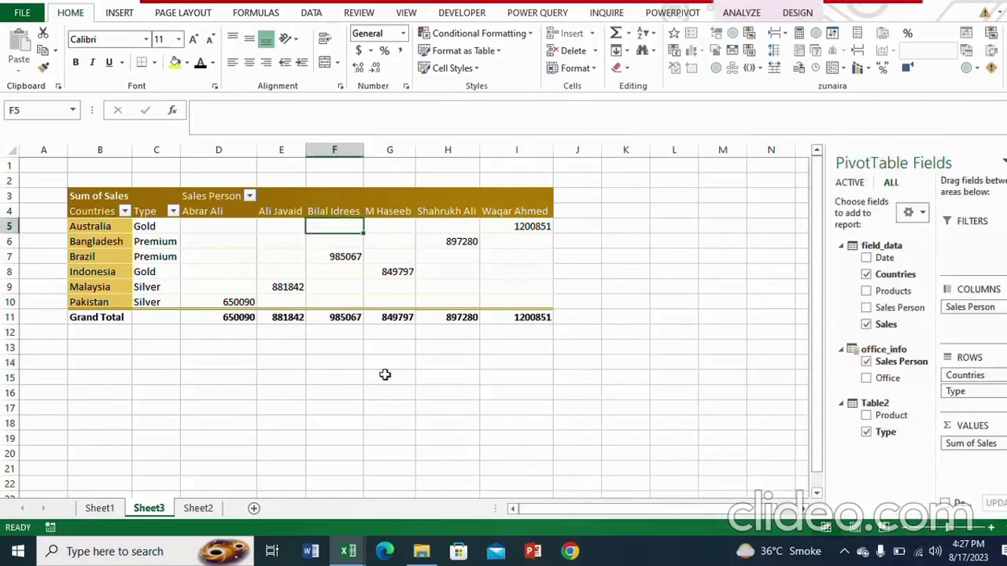